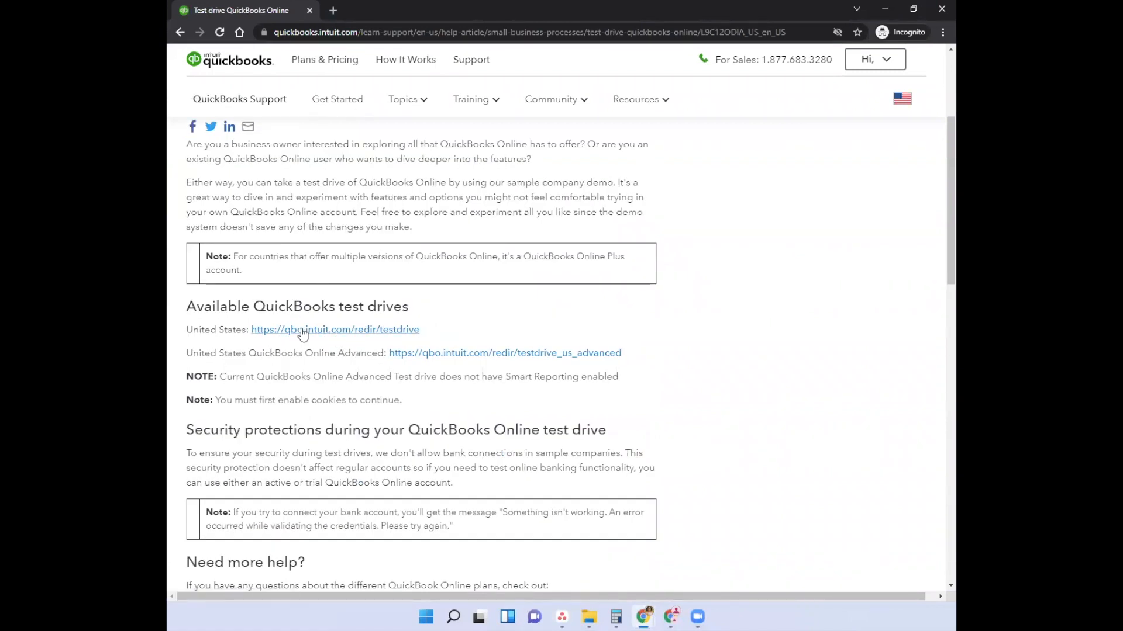
Open the United States QuickBooks Online test drive and complete its security verification.
drag(251, 331, 432, 331)
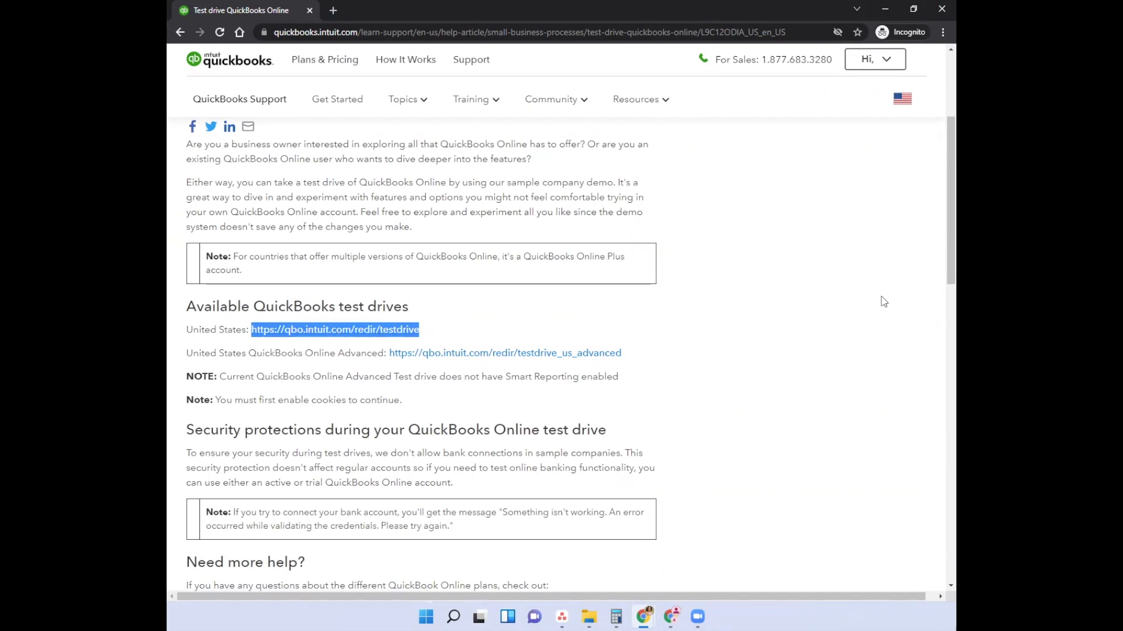
click(345, 331)
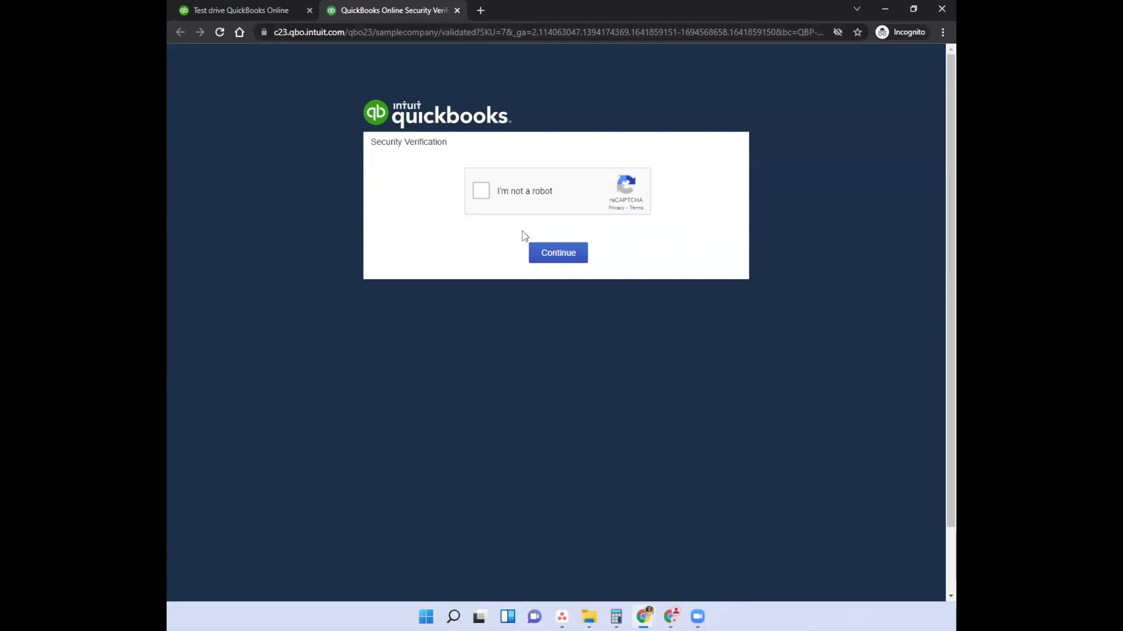
click(487, 198)
click(564, 258)
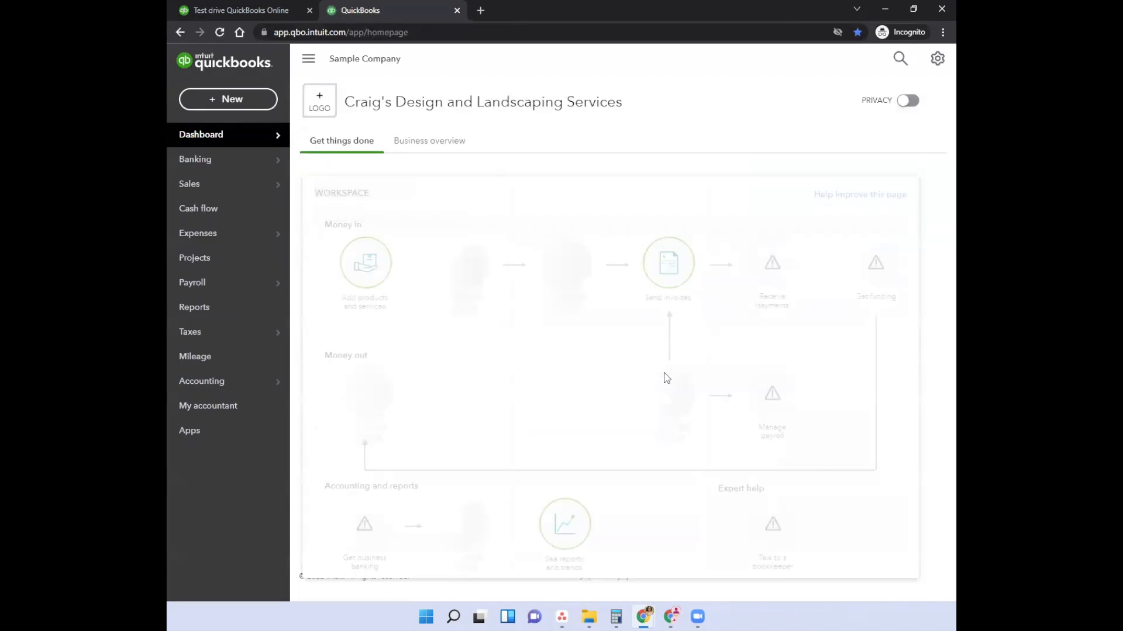
Open the Vendors list within Expenses and collapse the main navigation menu.
mouse_move(212, 141)
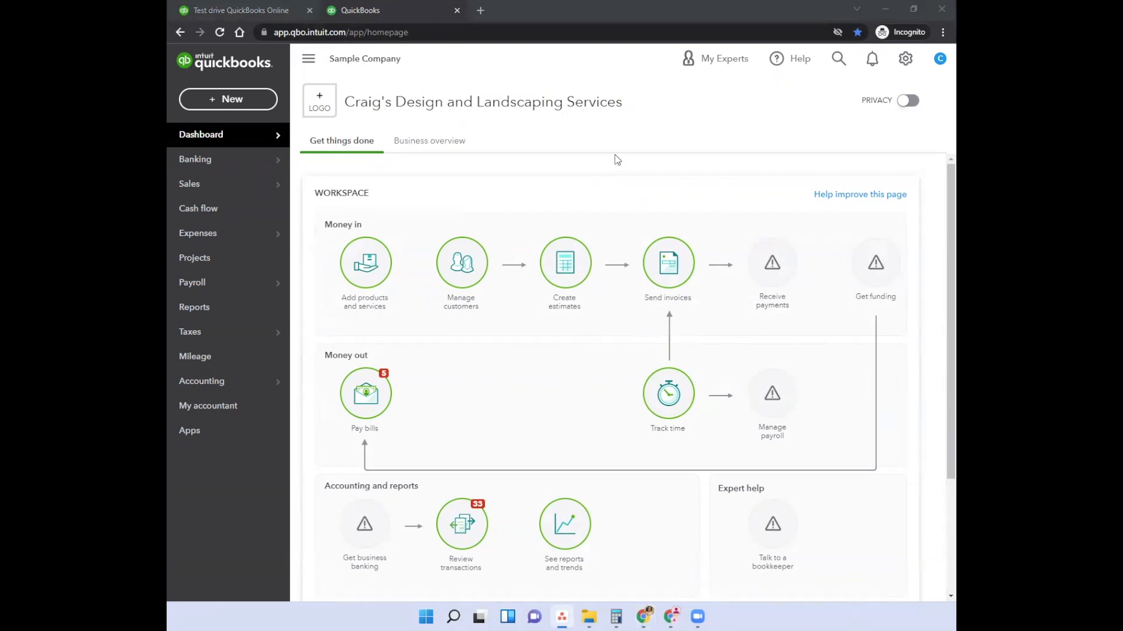
mouse_move(228, 234)
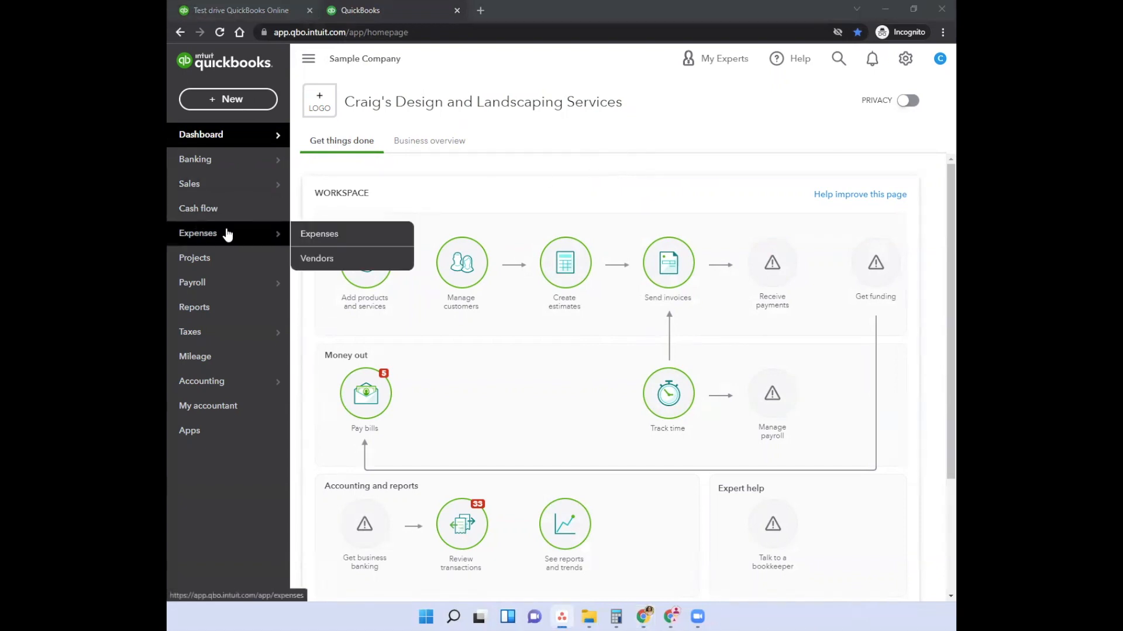
click(317, 257)
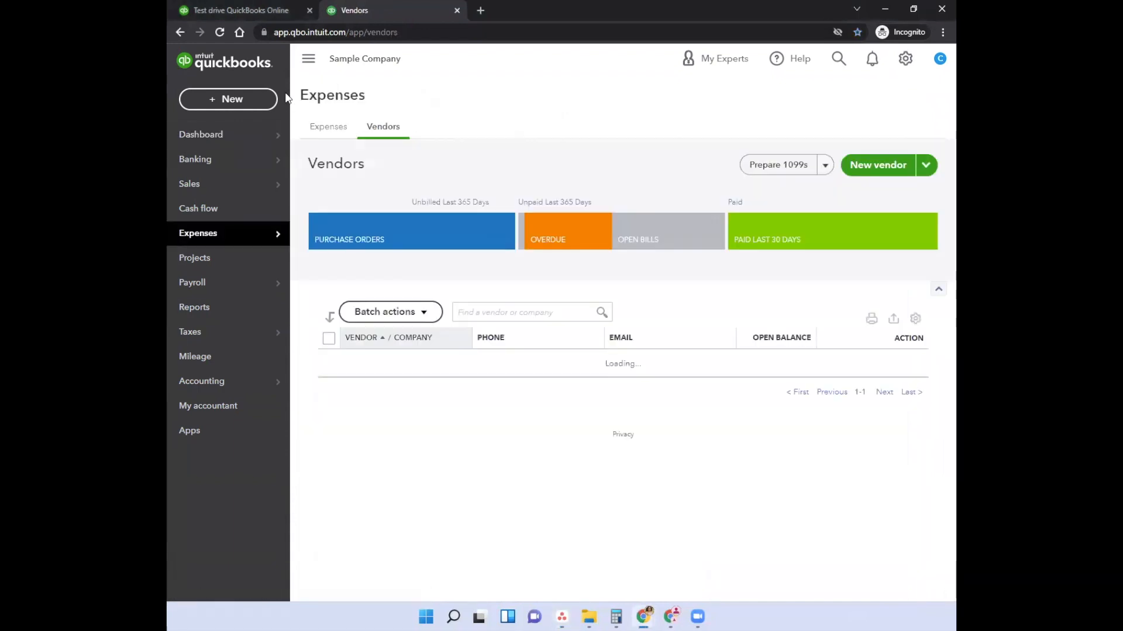
click(309, 58)
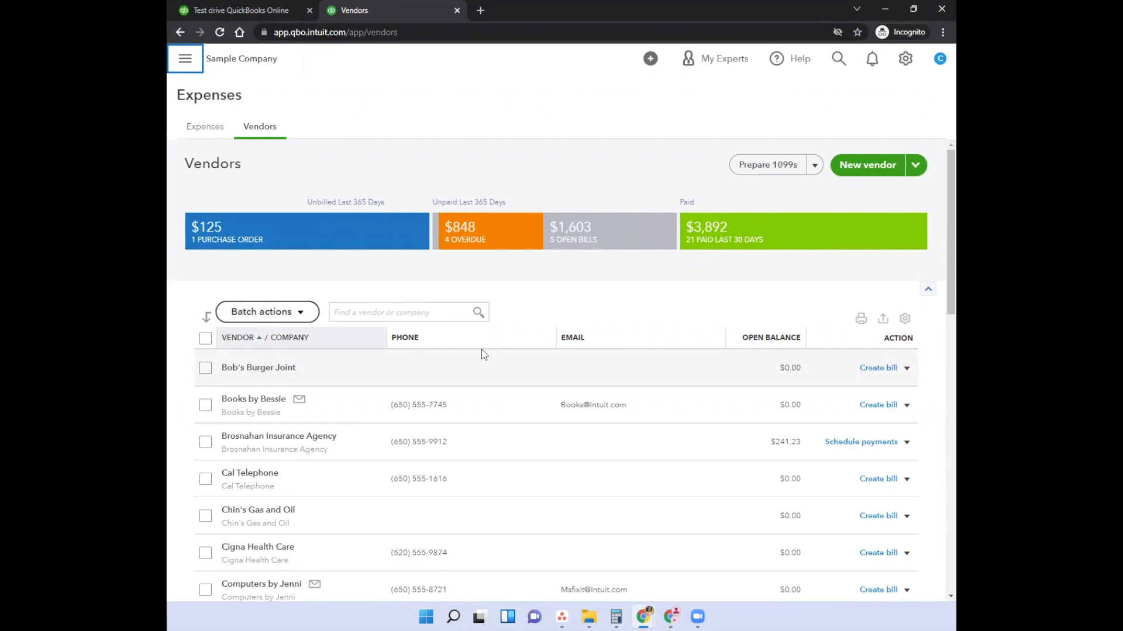
Open the Books by Bessie vendor record and expand the vendor list beside it.
scroll(396, 347, down, 3)
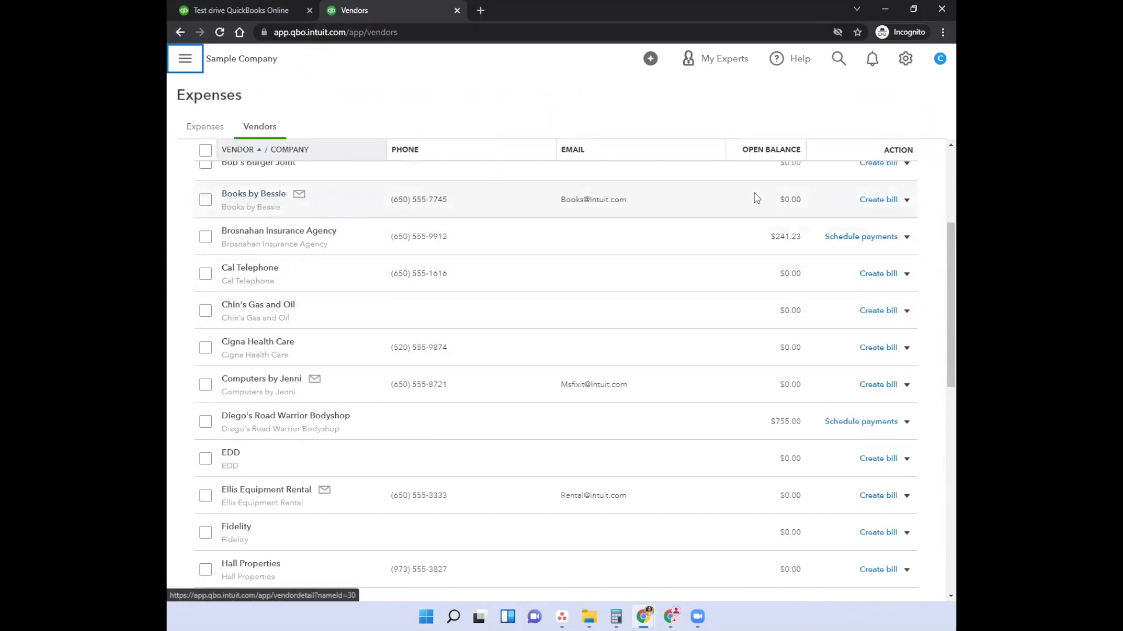
scroll(940, 239, up, 1)
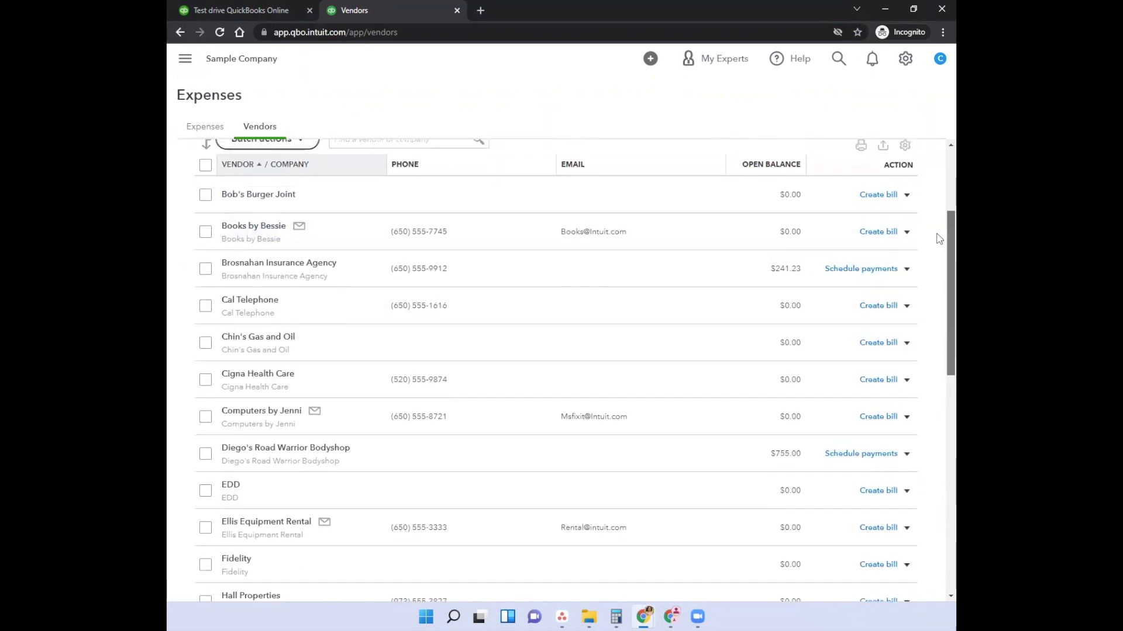
click(272, 230)
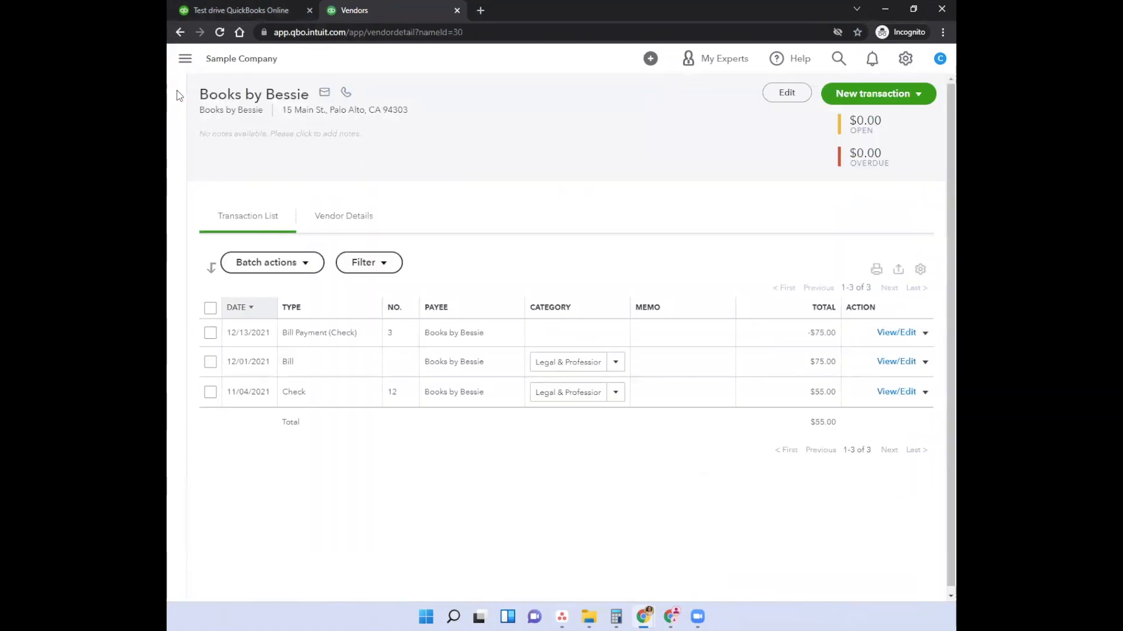
click(178, 93)
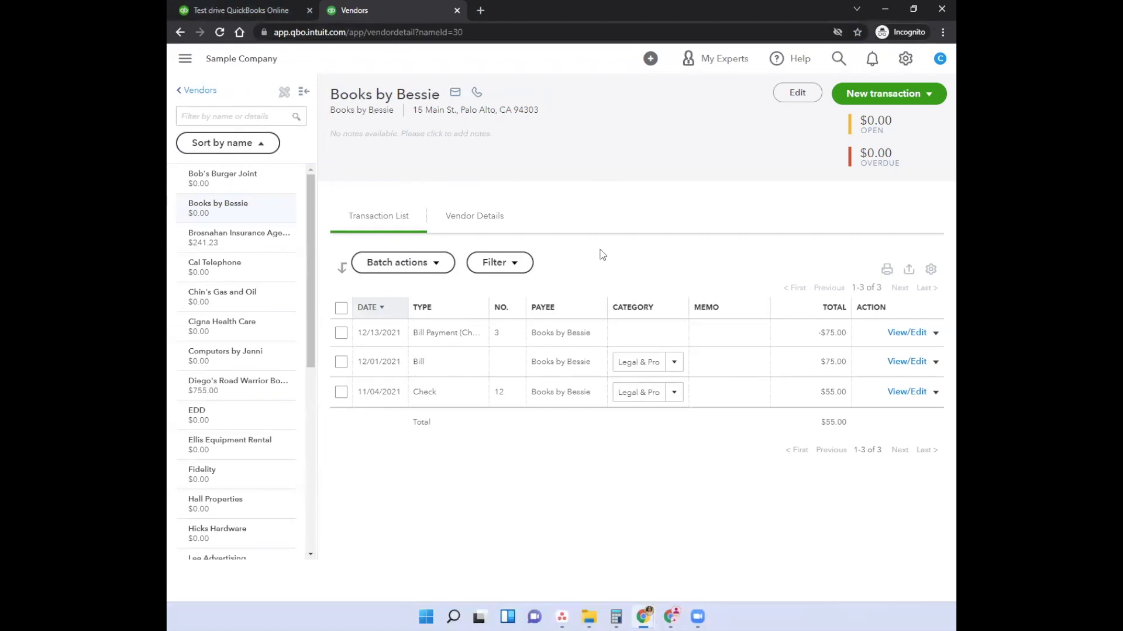
Edit the vendor's information to track payments for 1099 and enter the business ID number.
click(801, 94)
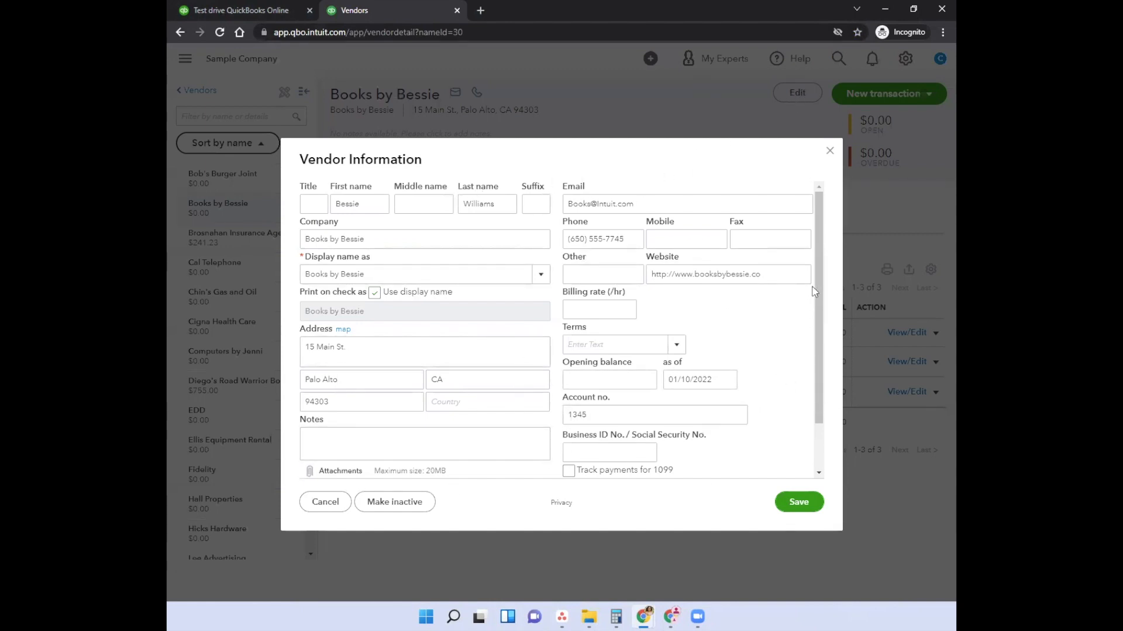
scroll(815, 292, down, 1)
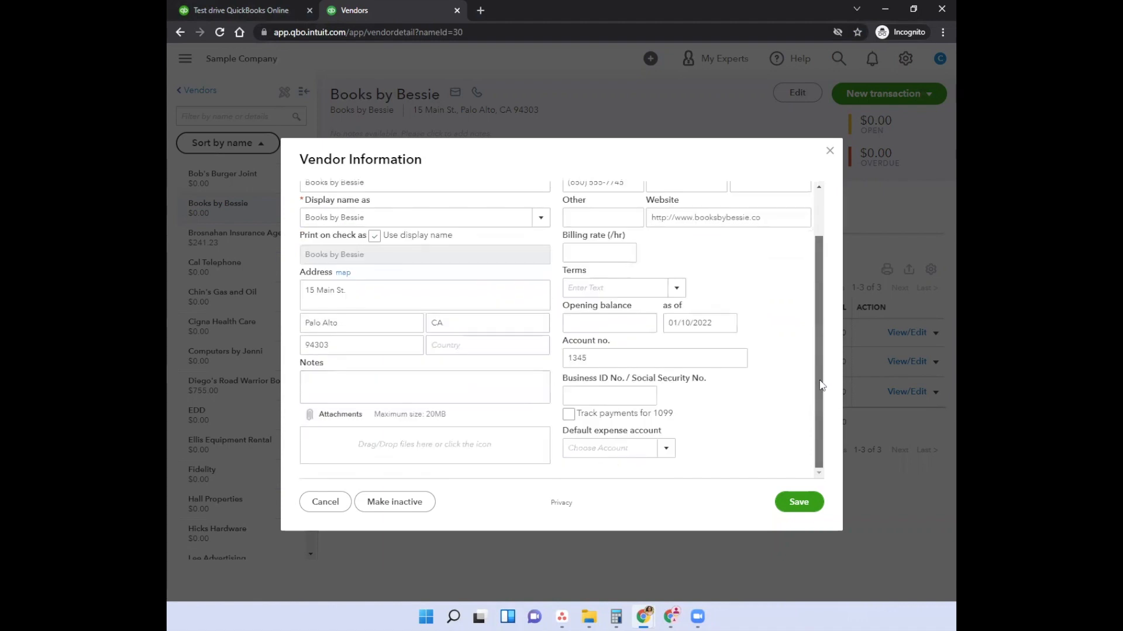
click(568, 415)
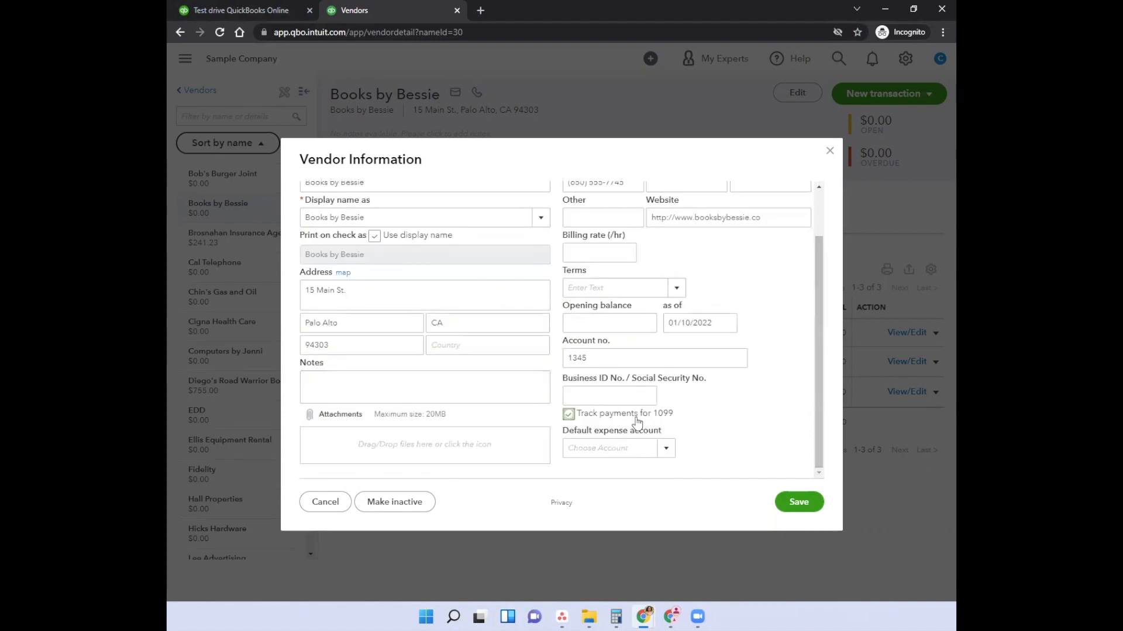
click(609, 396)
text(12-3456789)
Review the vendor's contact, address and 1099 details, including the email, and save the vendor information.
scroll(535, 366, up, 2)
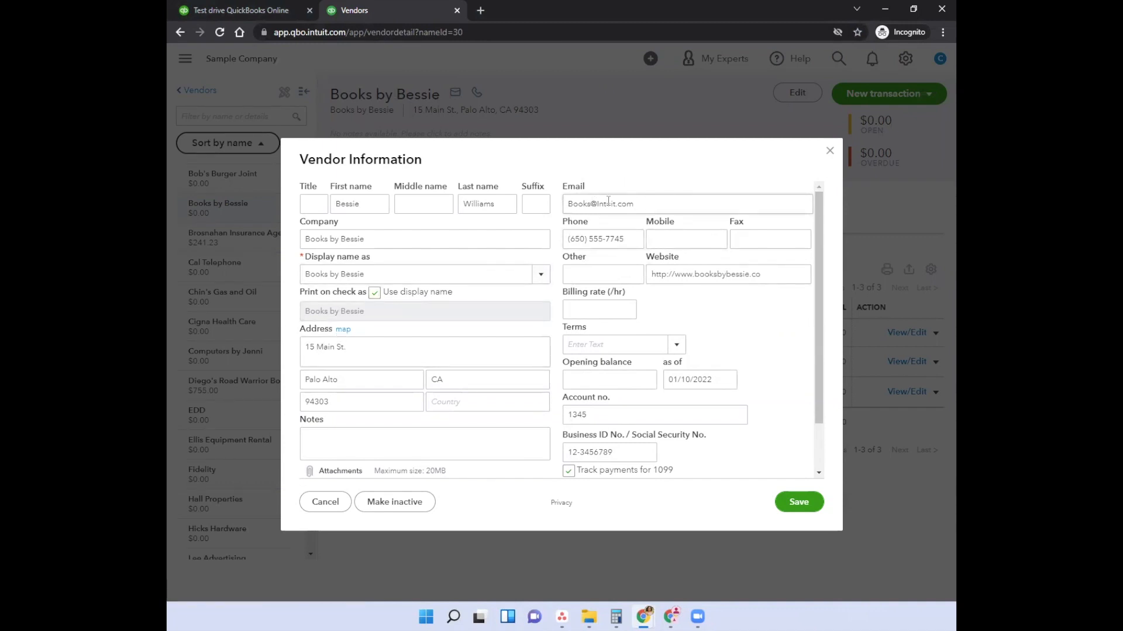
scroll(780, 332, down, 2)
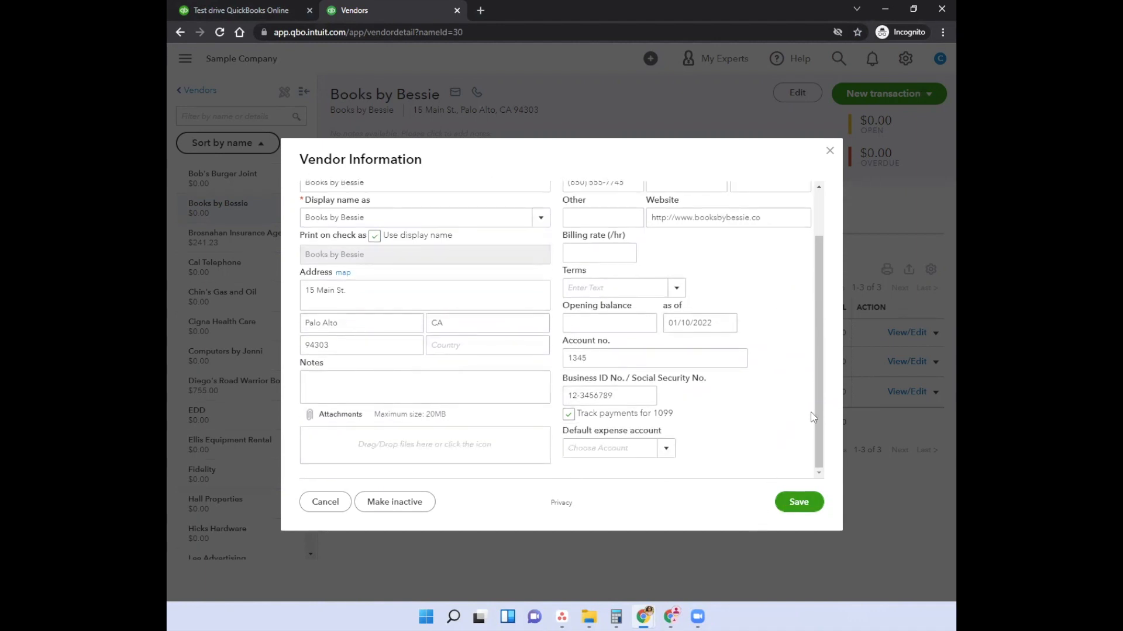
scroll(817, 409, up, 2)
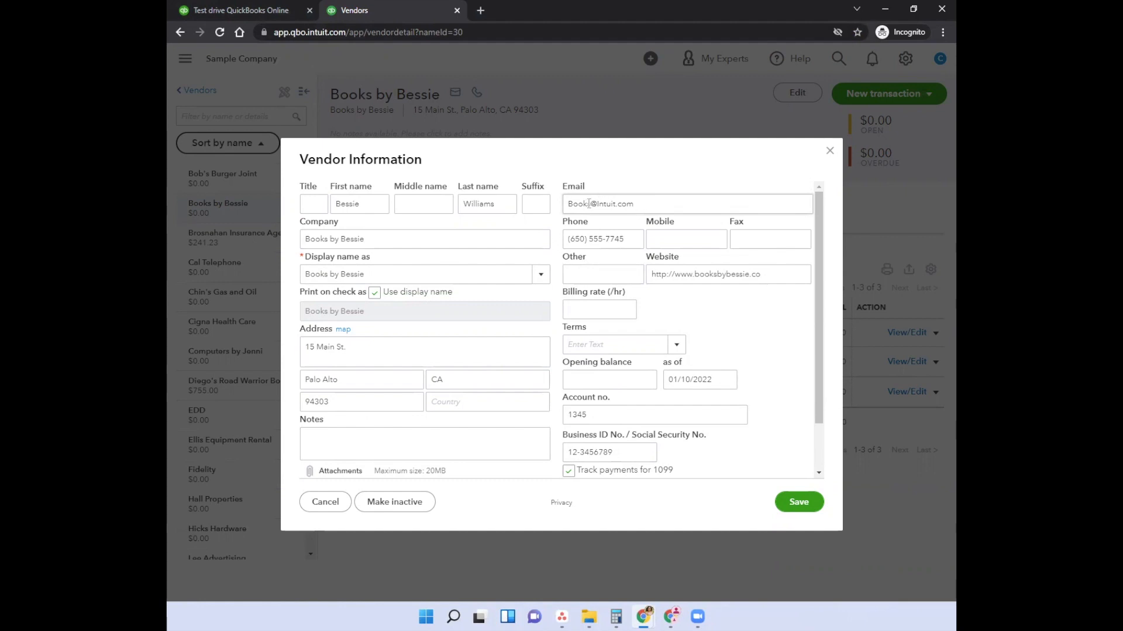
triple_click(649, 207)
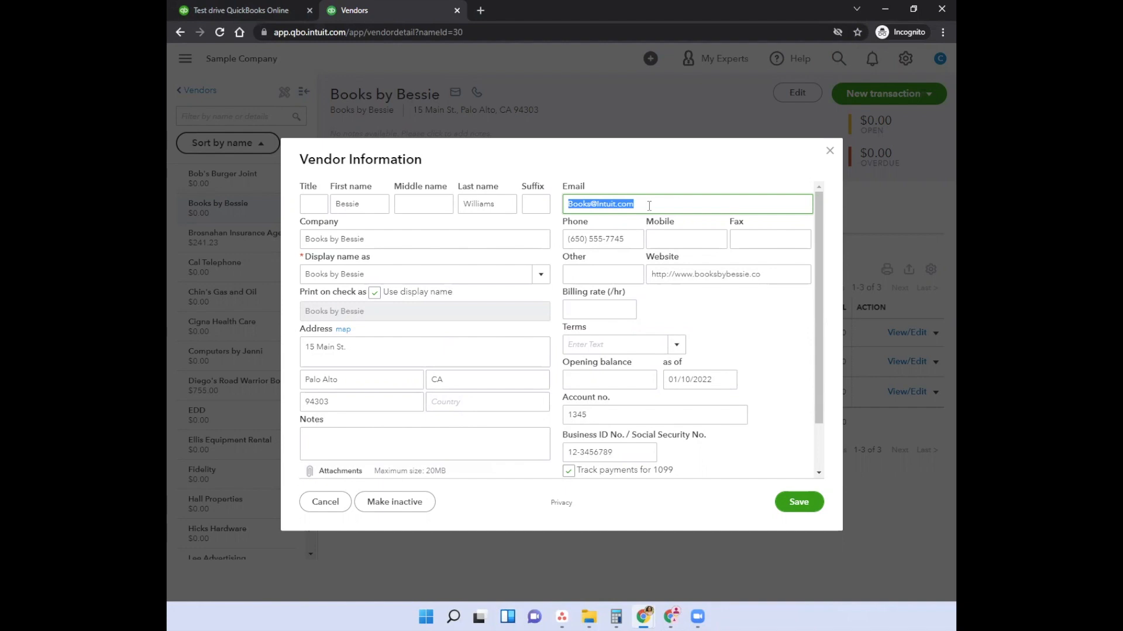
click(762, 336)
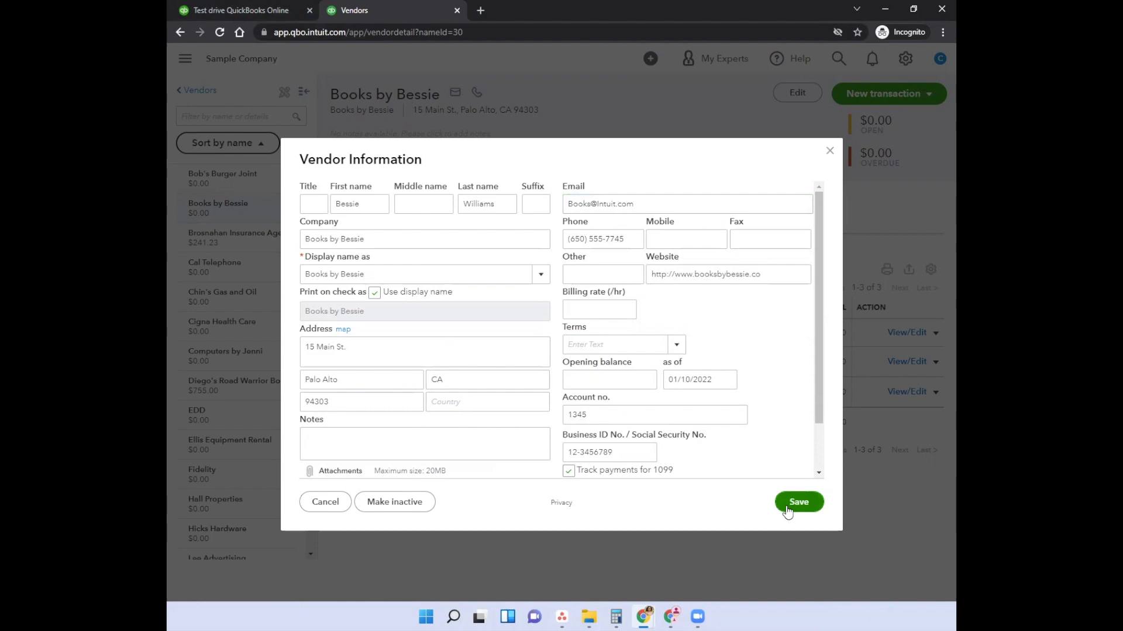
click(787, 506)
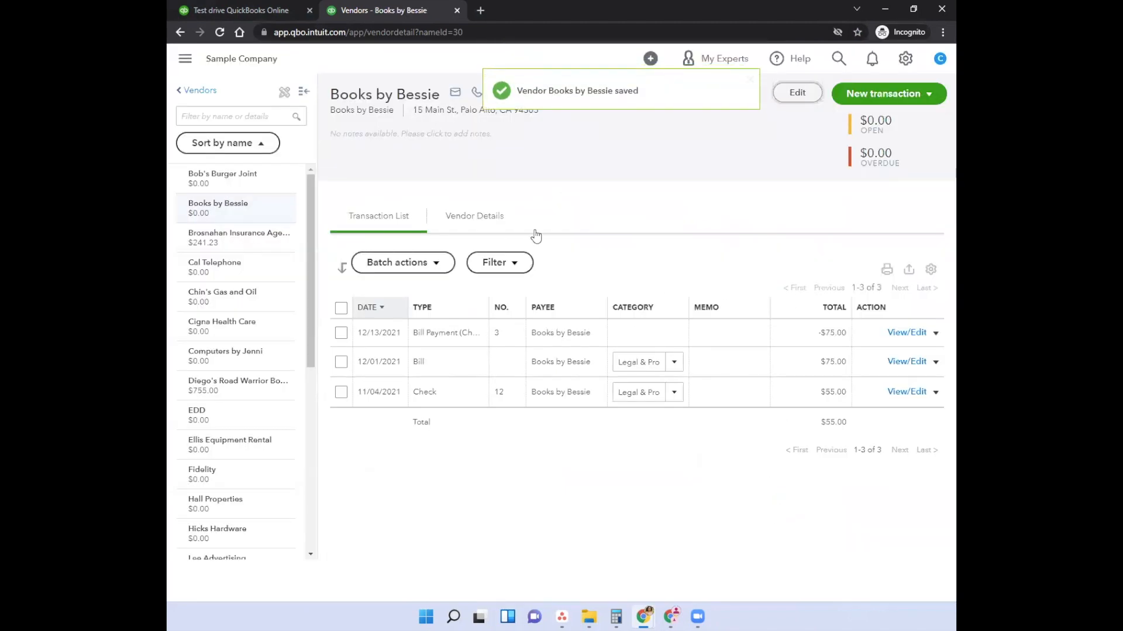
Create a new expense for Books by Bessie with the payment date 12/01/2021.
click(865, 93)
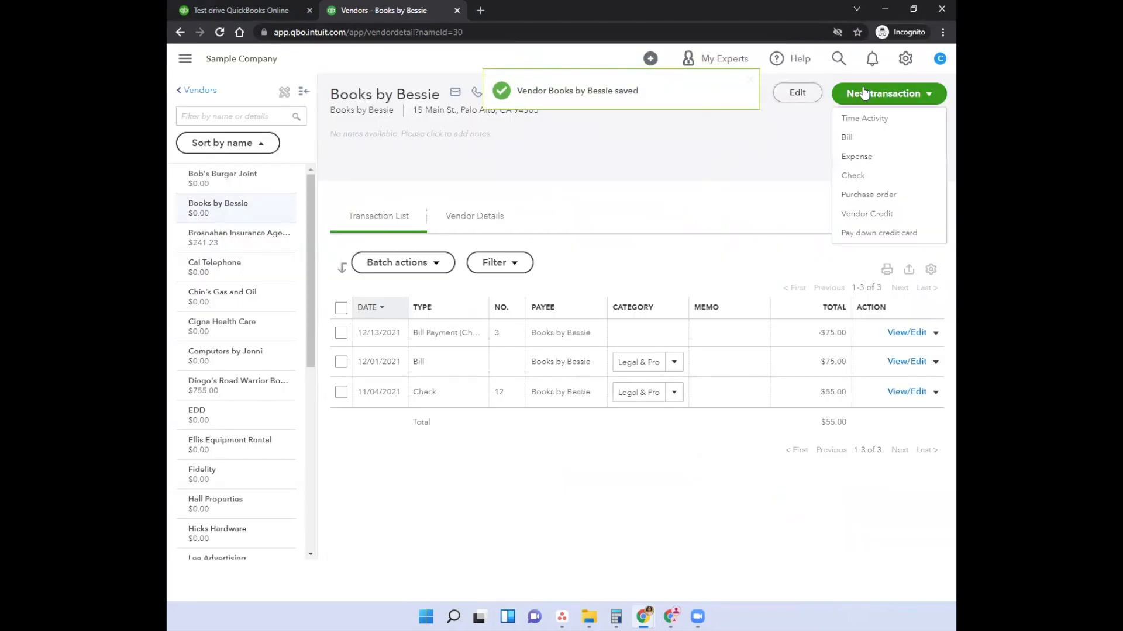
click(878, 160)
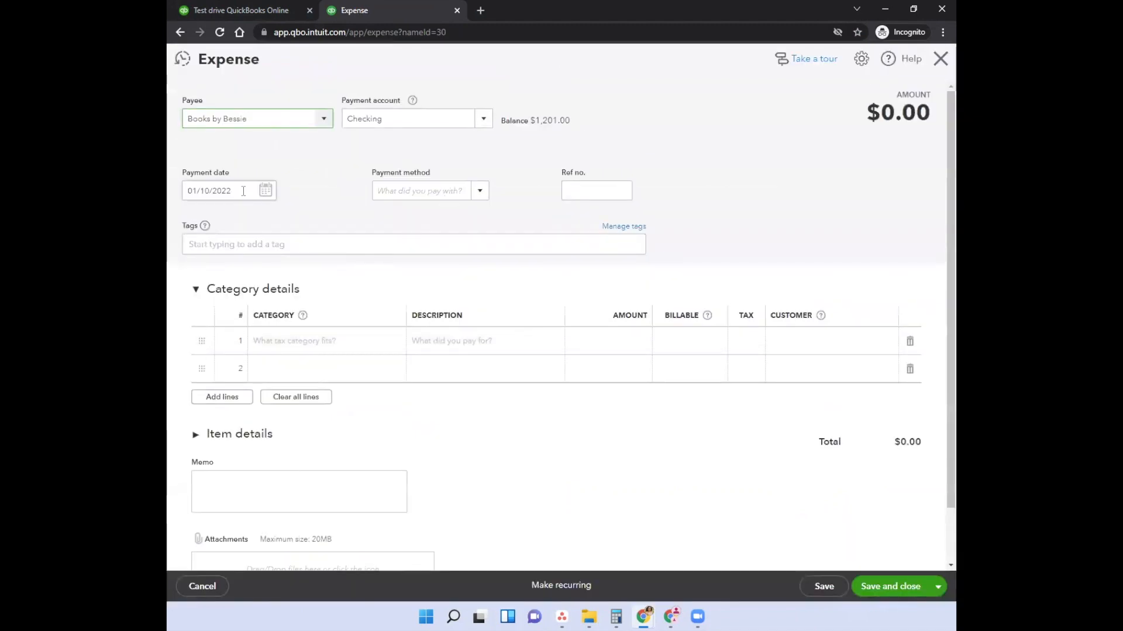
click(243, 191)
text(12)
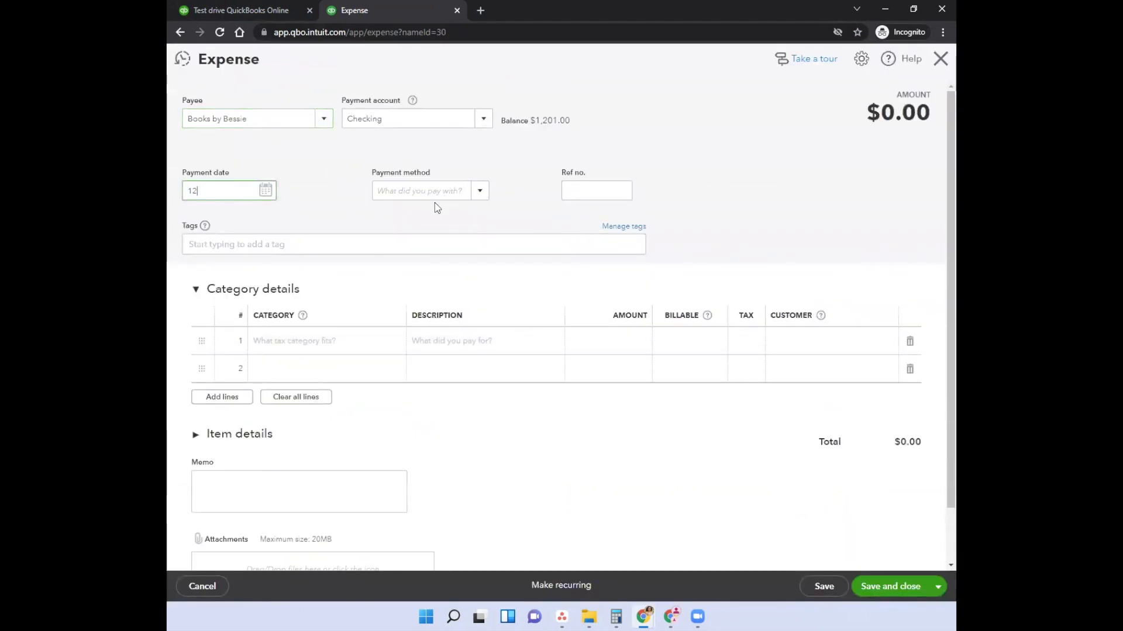
text(/01/2021)
Set the expense's payment method to Check and its reference number to 101.
key(Tab)
text(che)
key(Tab)
text(101)
Assign the first expense line to the Bookkeeper category under Legal & Professional Fees.
key(Tab)
key(Tab)
key(Tab)
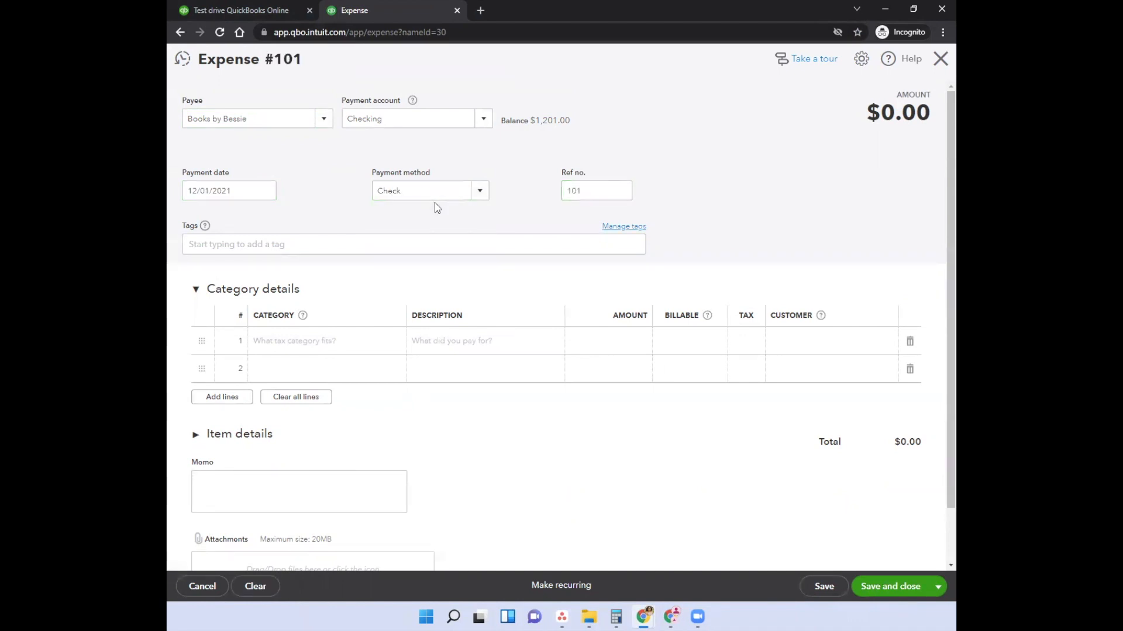
text(booke)
key(BackSpace)
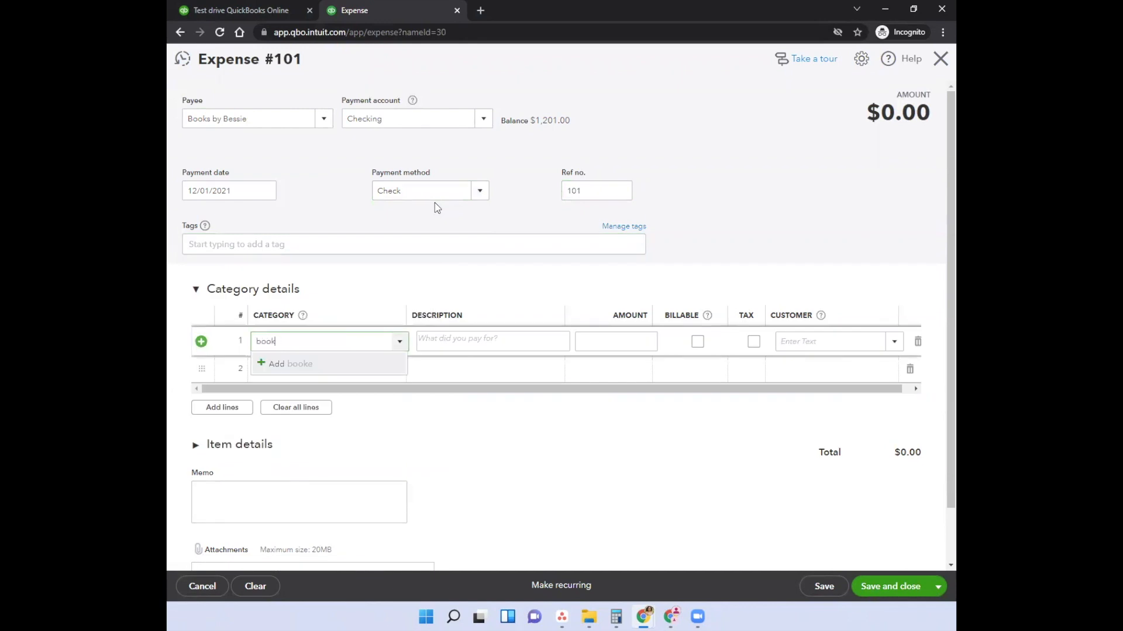
text(ke)
key(BackSpace)
key(BackSpace)
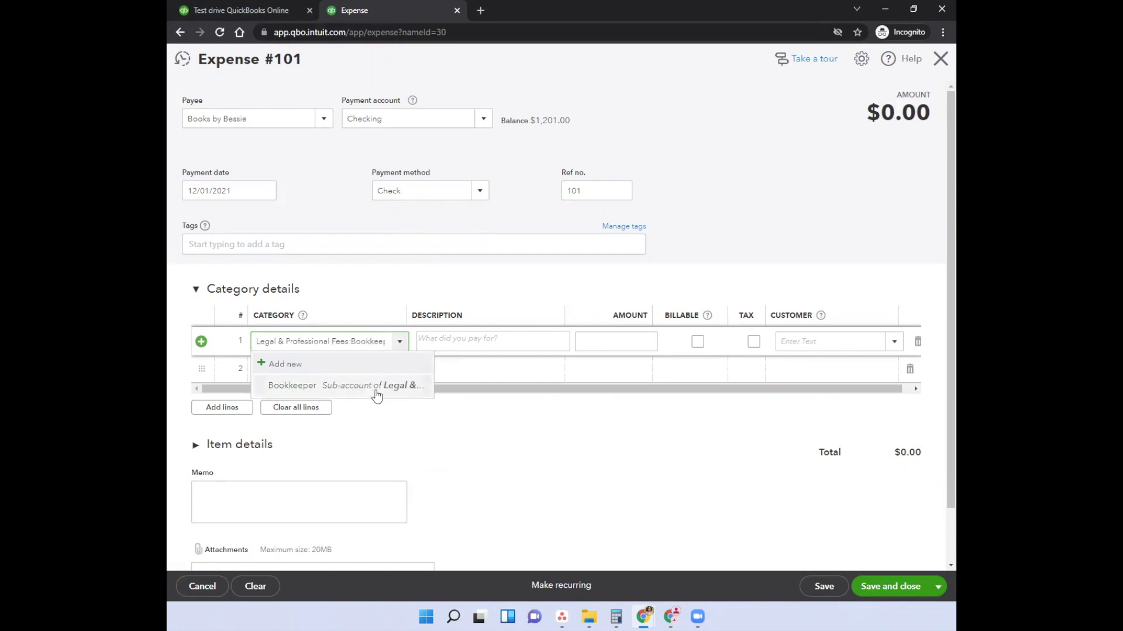
click(376, 390)
Enter 750 as the first line's amount, then save and close the expense.
key(Tab)
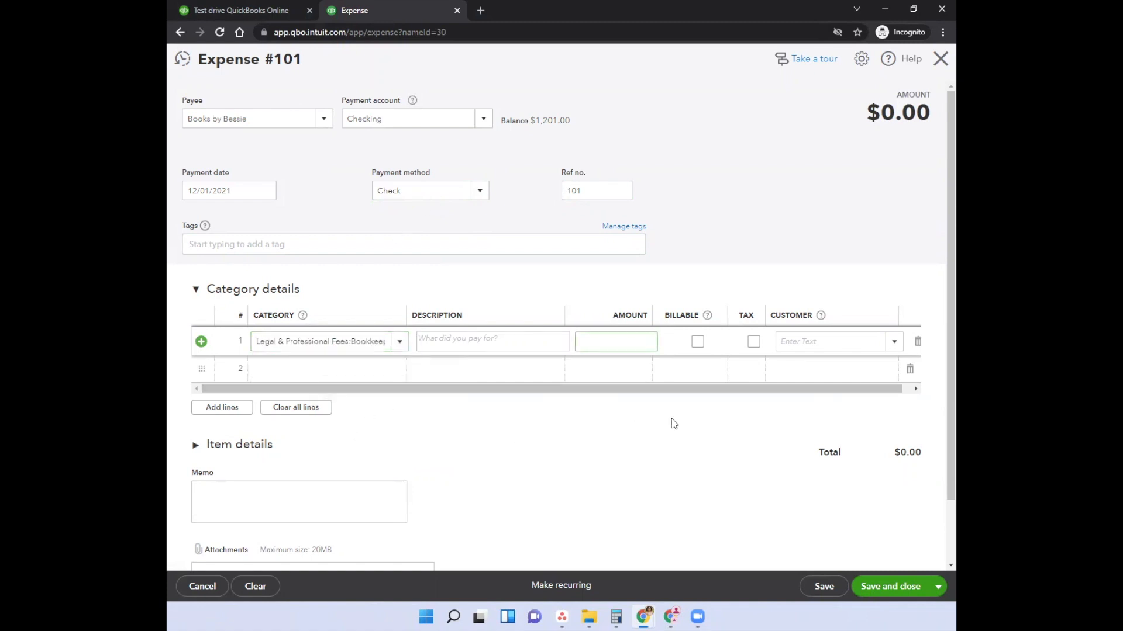
text(750)
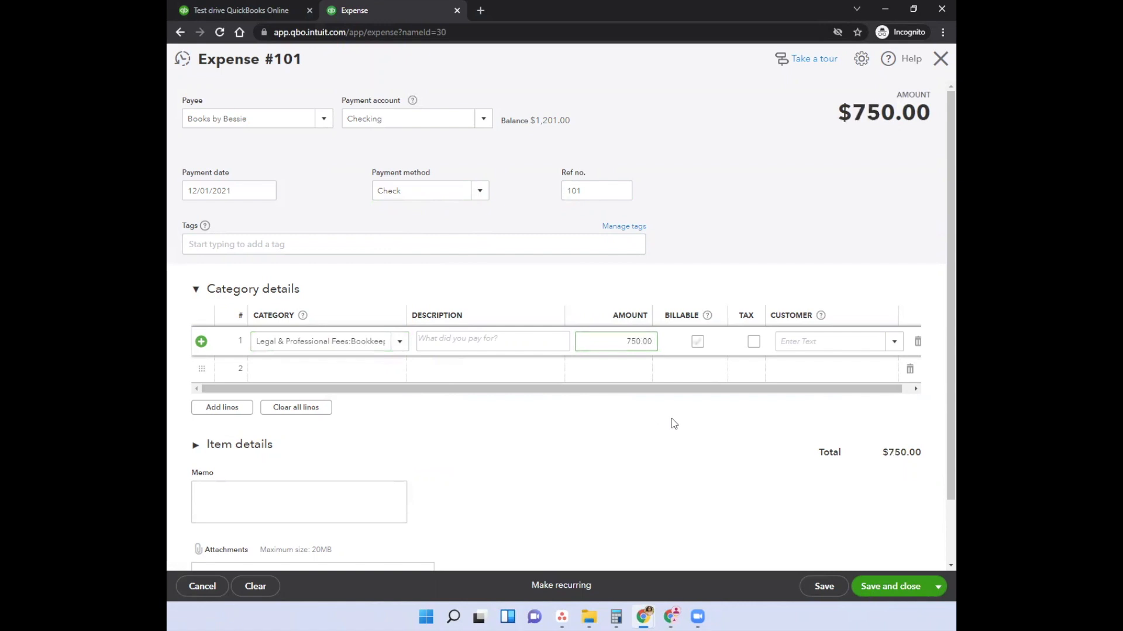
click(855, 544)
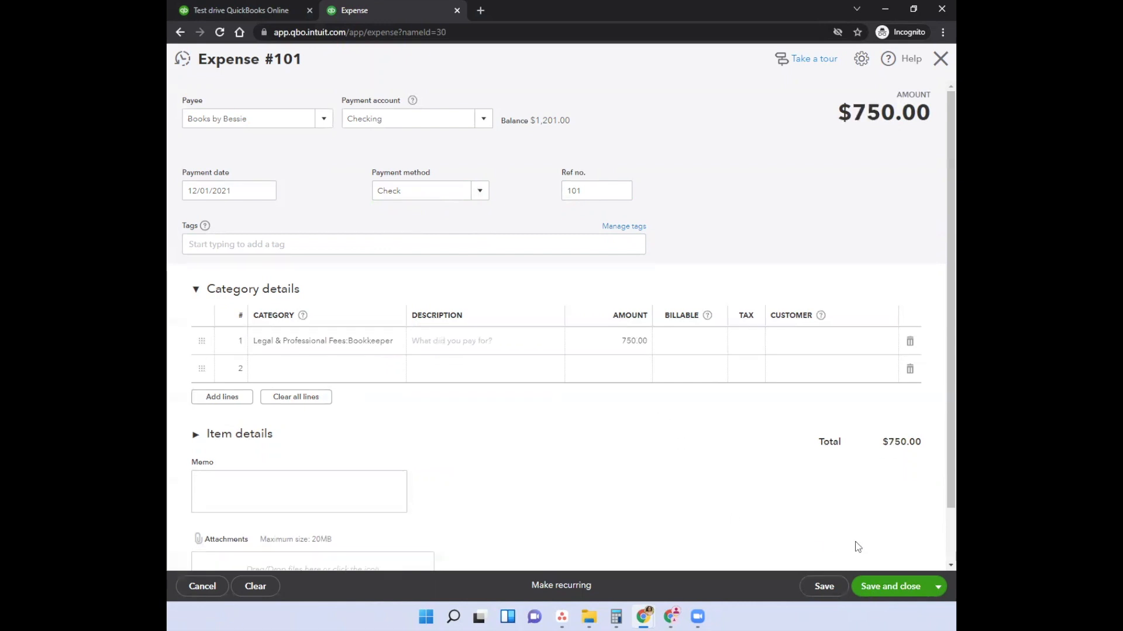
click(896, 586)
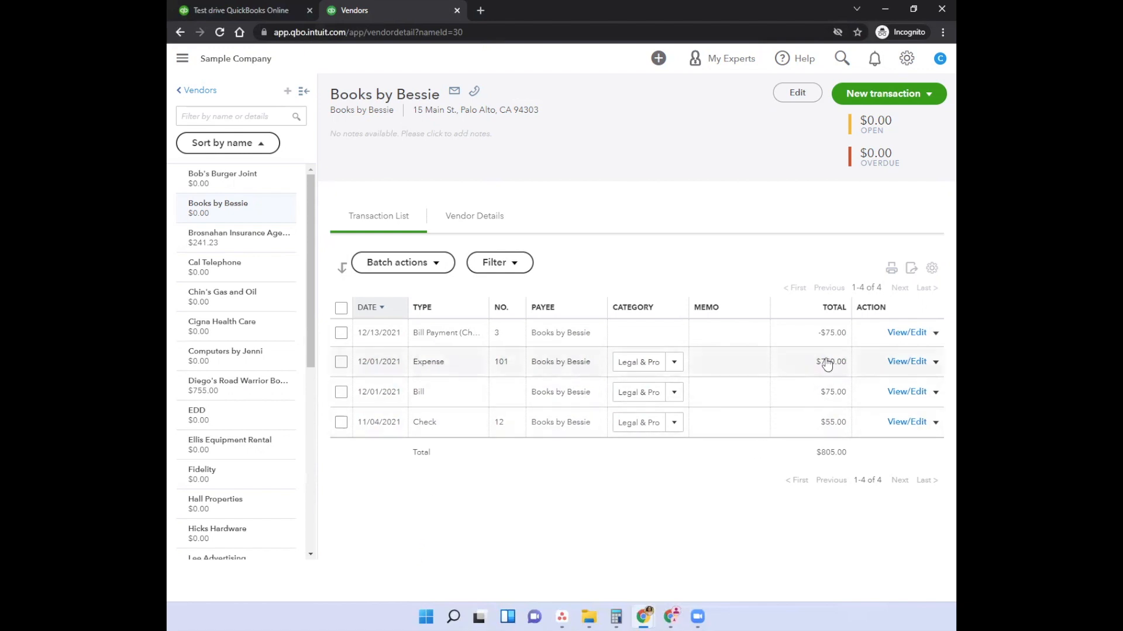
Sort the vendor's transactions by oldest date first, and make room for full category names by widening the Category column and hiding the vendor list.
click(685, 310)
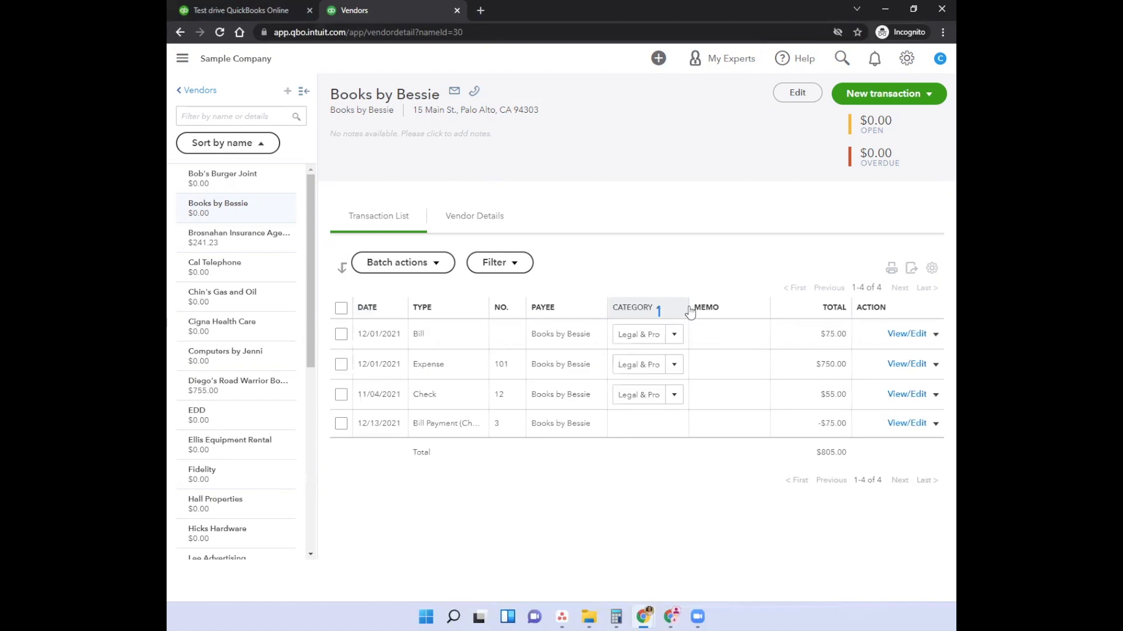
click(382, 308)
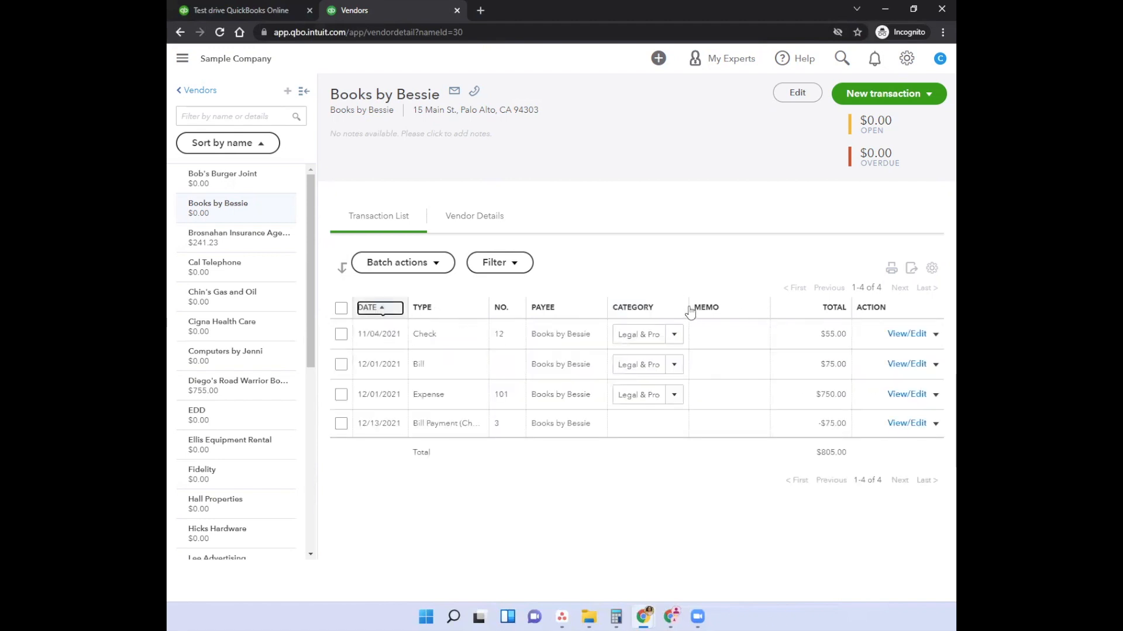
drag(690, 310, 781, 309)
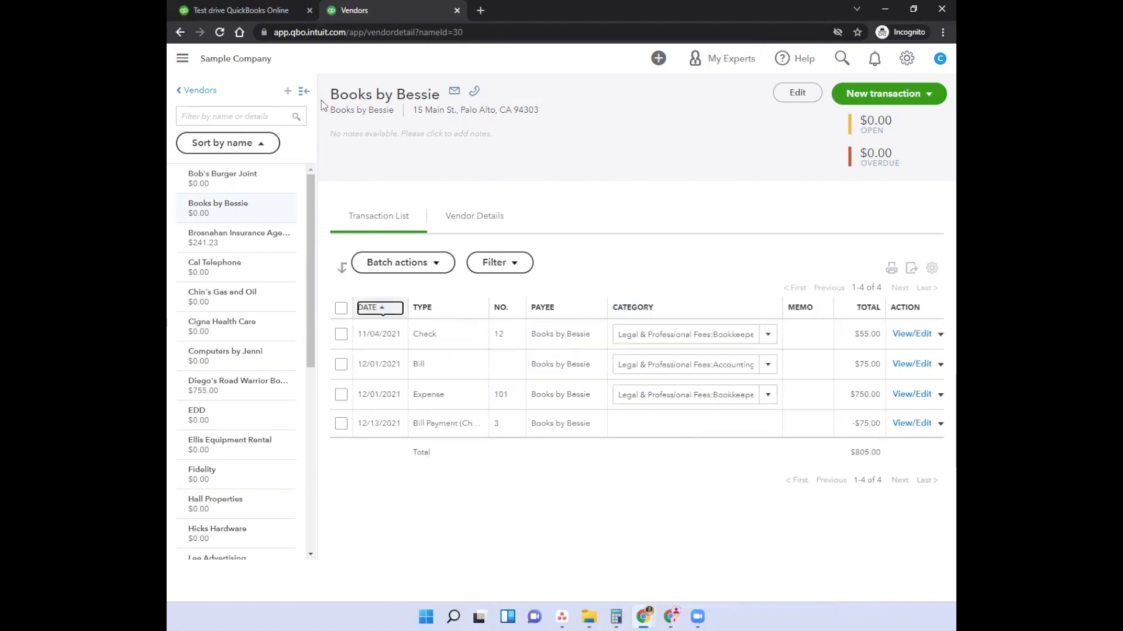
click(303, 92)
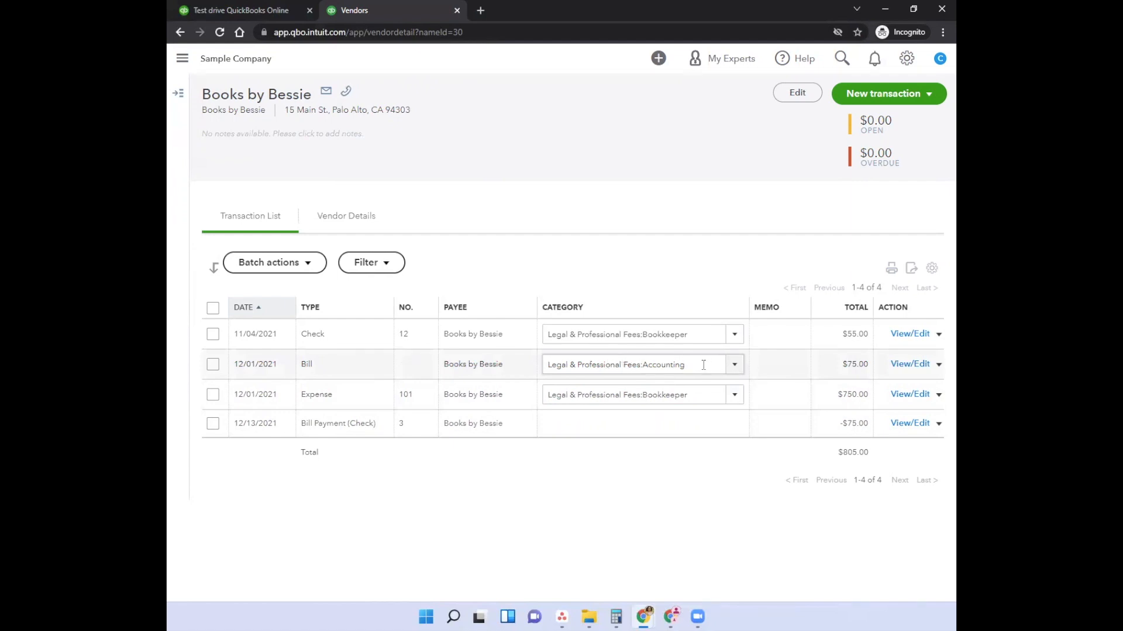
Change the category of the vendor's 12/01/2021 bill to Legal & Professional Fees:Bookkeeper.
drag(705, 364, 549, 358)
text(book)
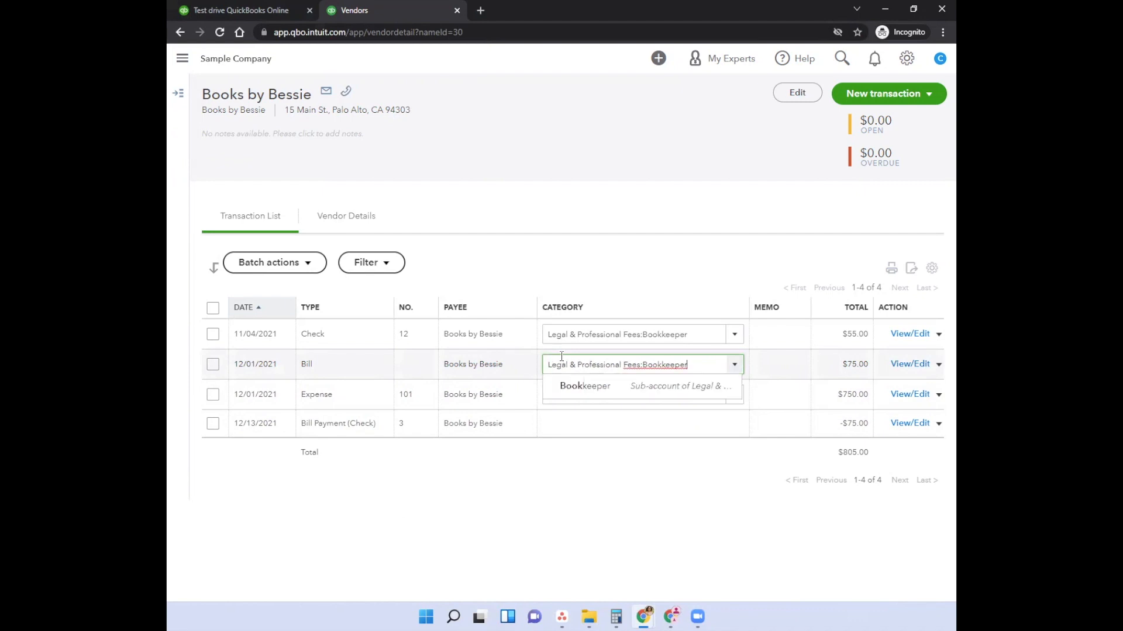
click(584, 392)
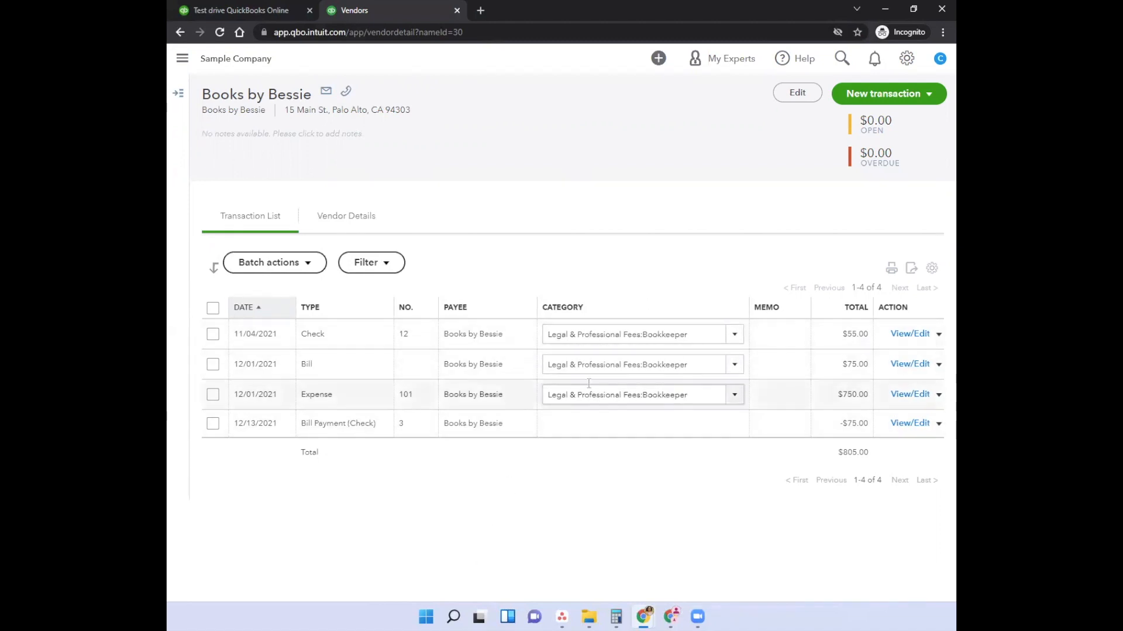
Show the vendor list beside the transactions again, and go to the main Vendors page.
click(178, 94)
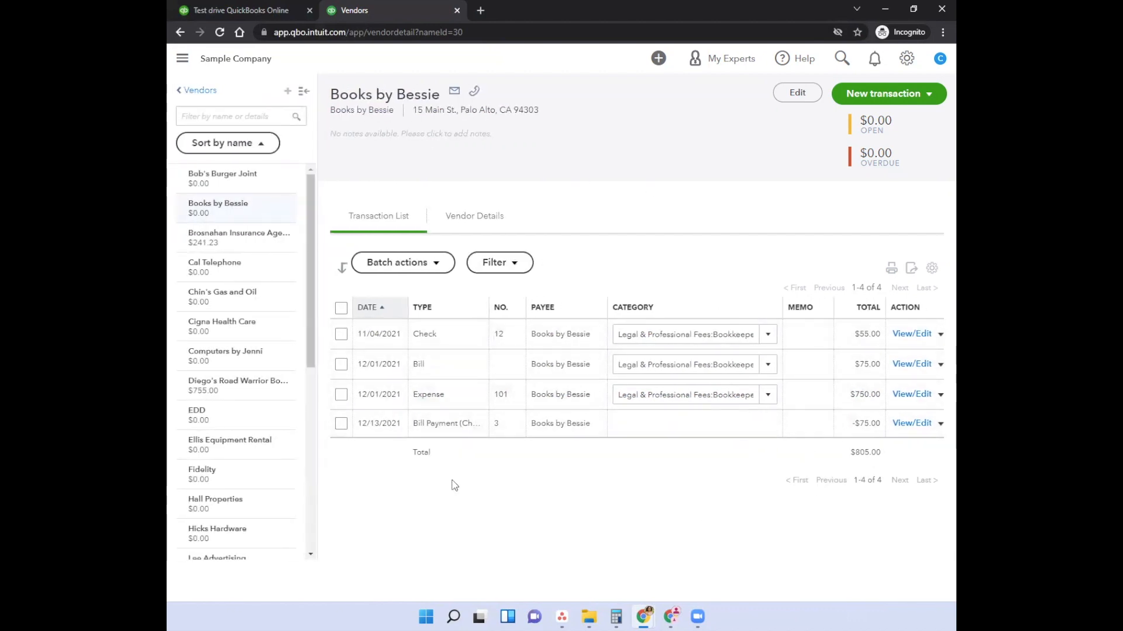
click(184, 60)
mouse_move(227, 248)
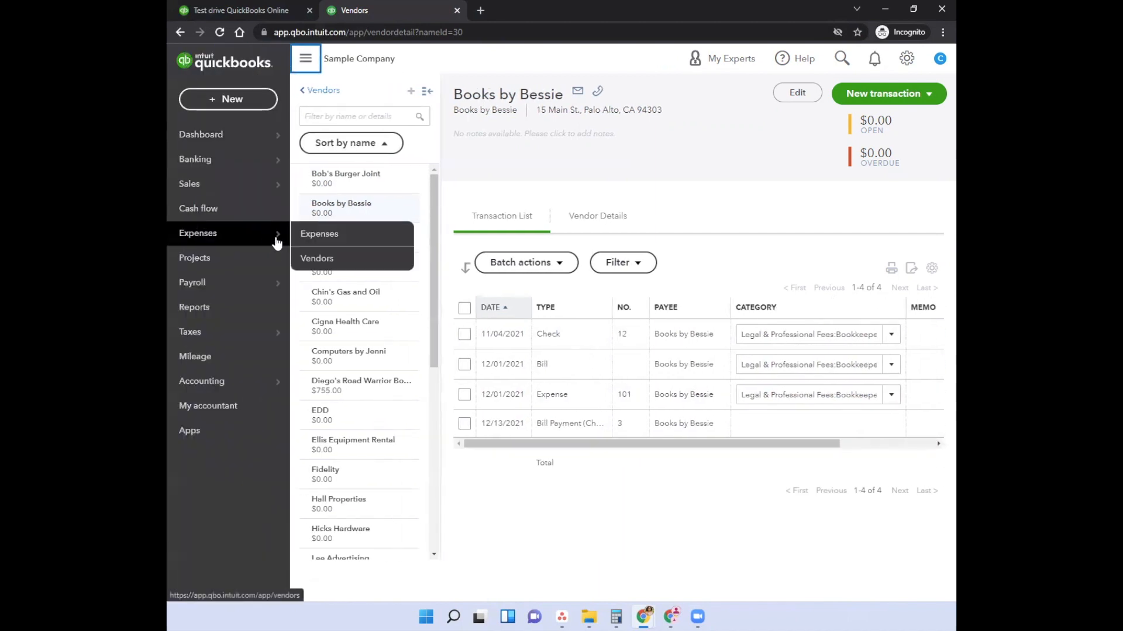
click(316, 258)
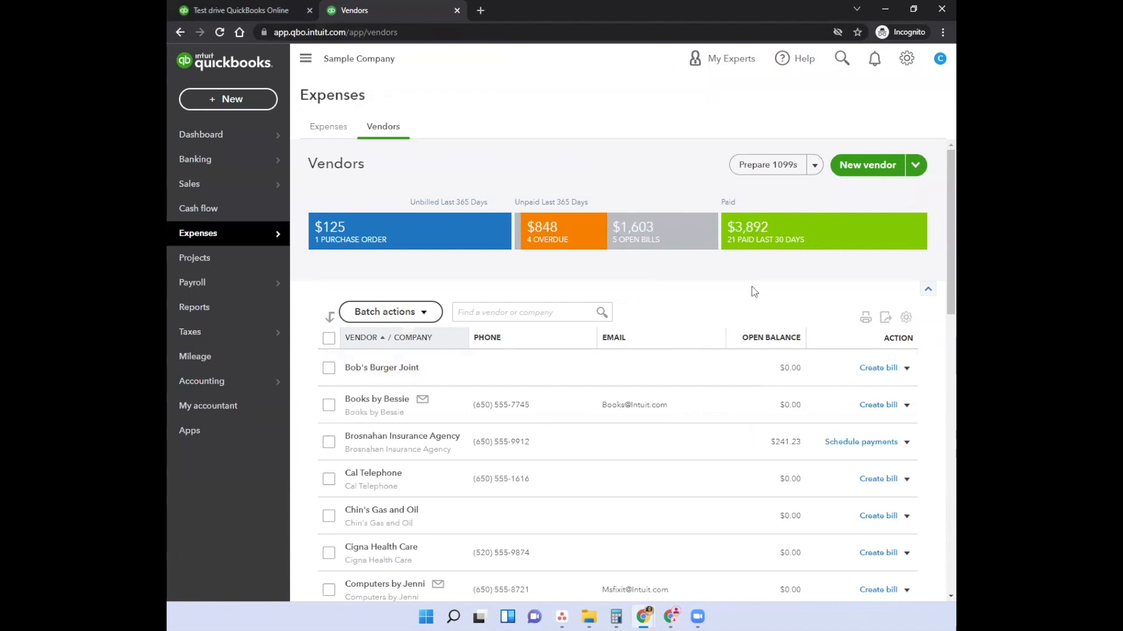
Look through the list of expense transactions for all payees.
mouse_move(231, 236)
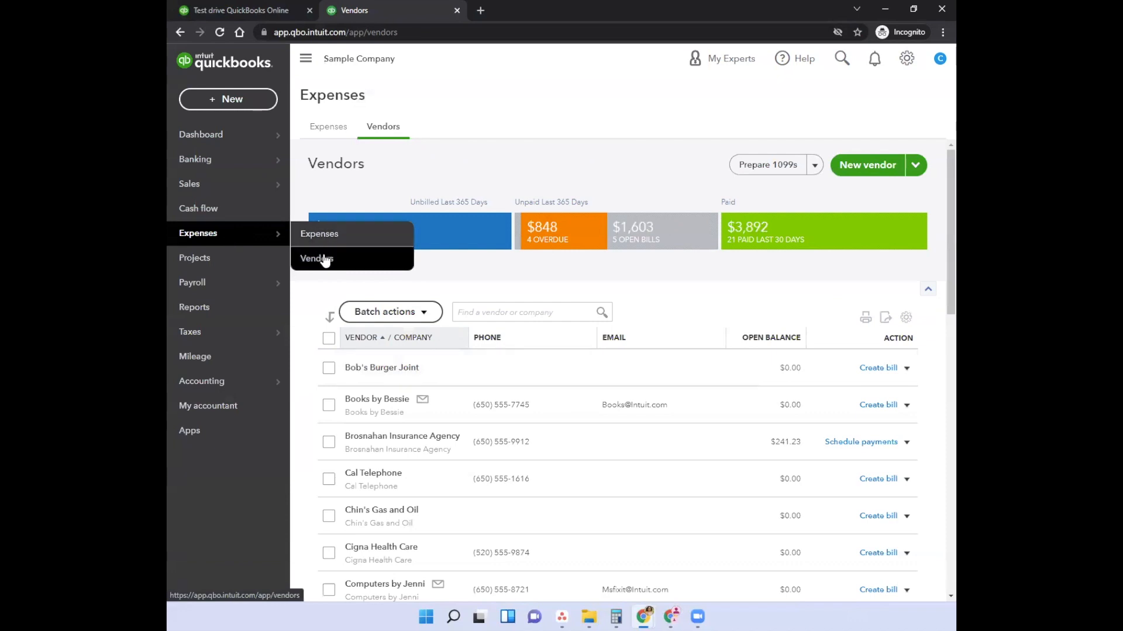
click(321, 235)
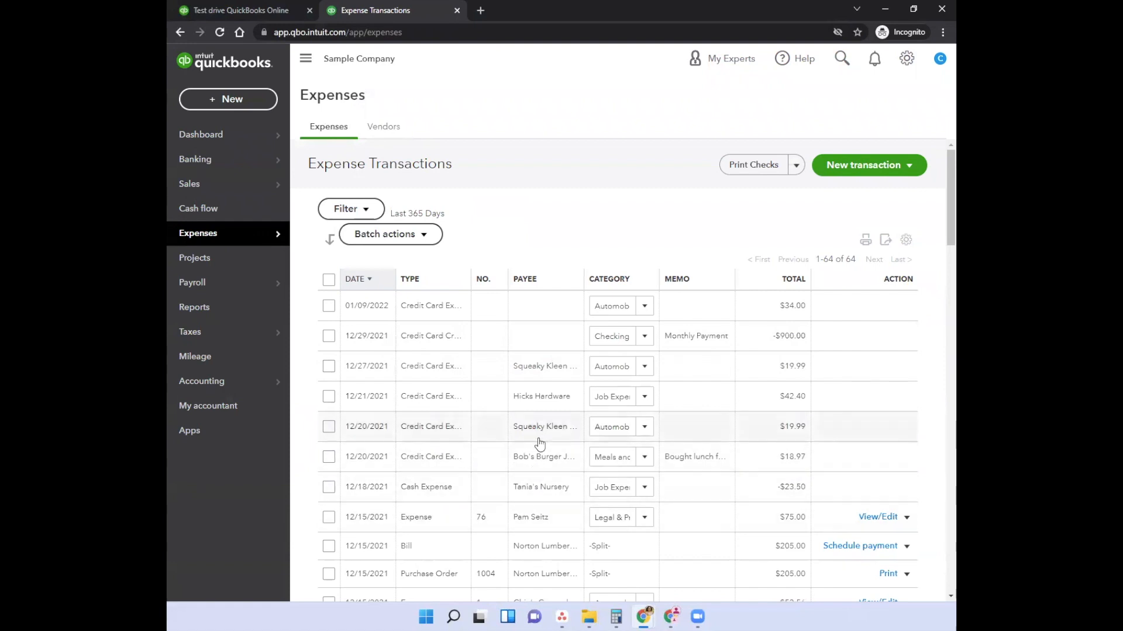
scroll(532, 444, down, 10)
scroll(536, 453, up, 10)
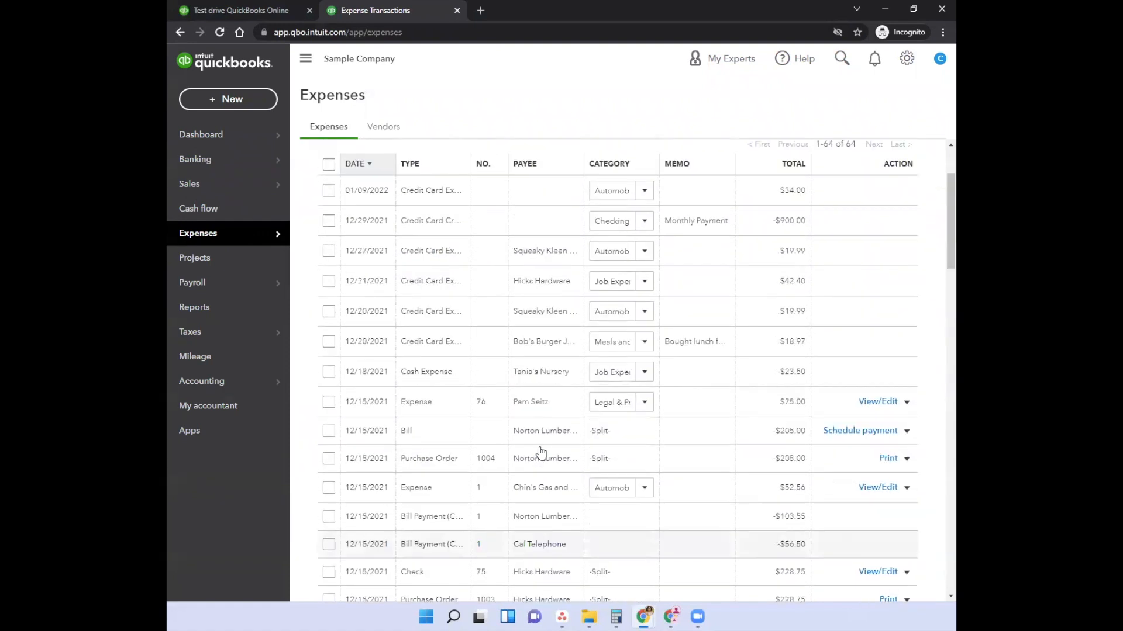
Return to the Vendors page and open the 1099 preparation.
click(374, 130)
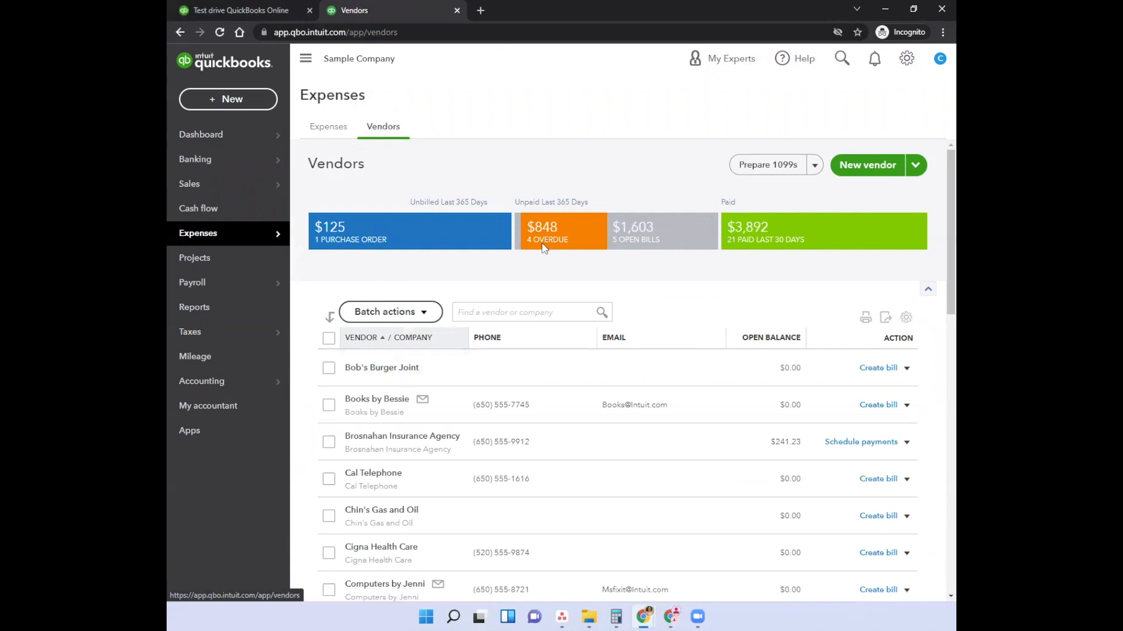
click(772, 170)
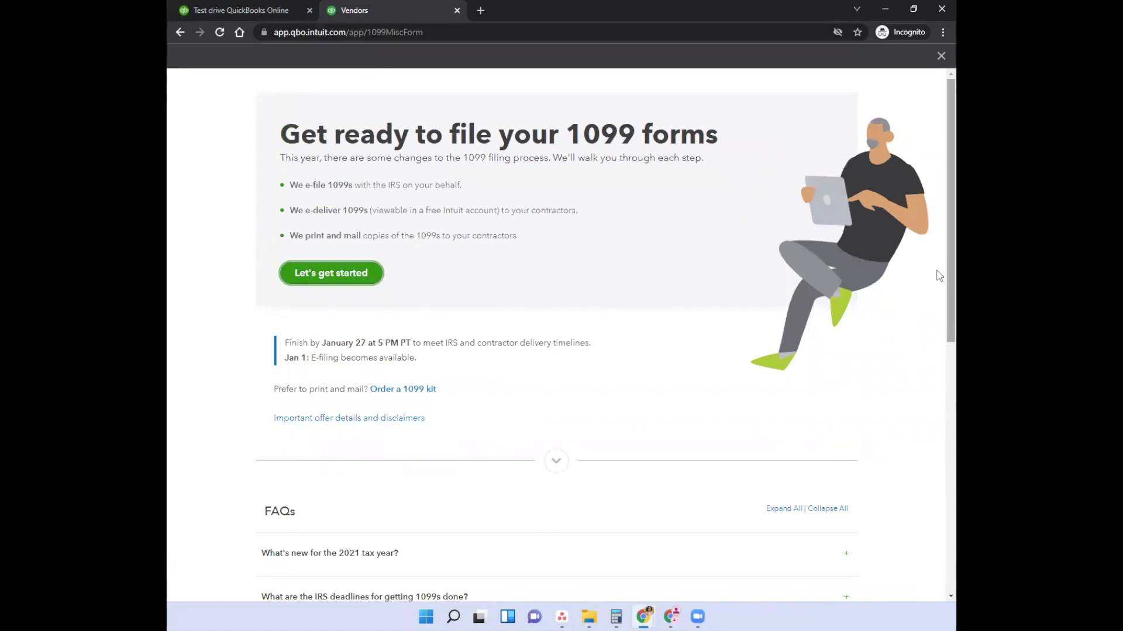
Read the FAQs on the 2021 tax year, IRS deadlines and the 1099-NEC, plus the 1099 filing dates.
scroll(939, 263, down, 4)
click(845, 316)
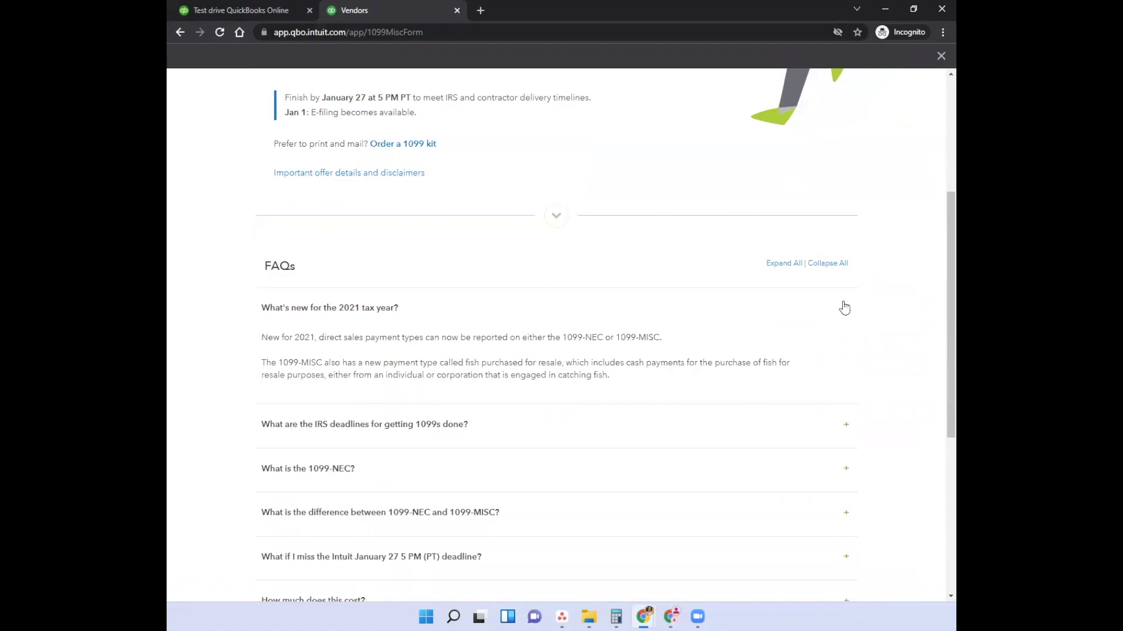
click(845, 318)
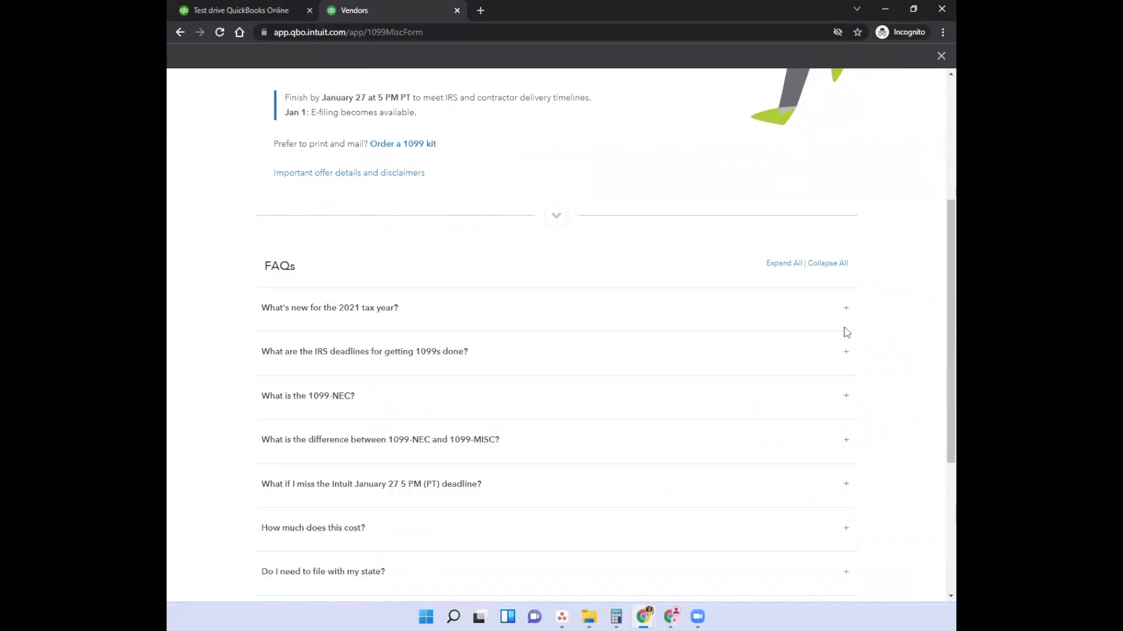
click(847, 360)
click(848, 359)
click(846, 400)
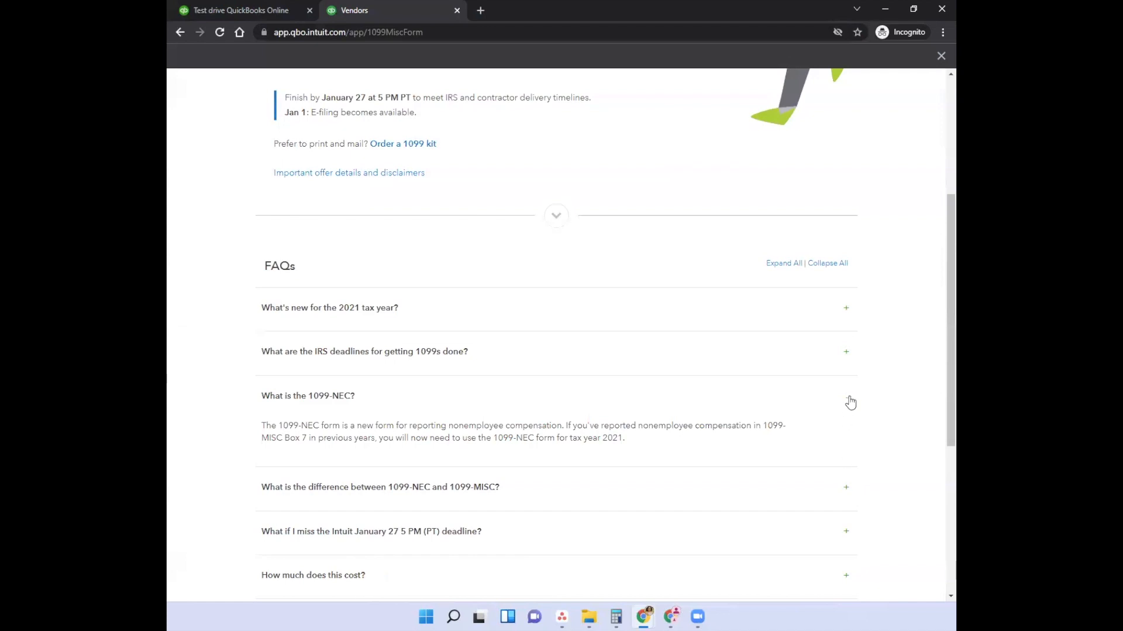
click(847, 400)
scroll(566, 447, up, 4)
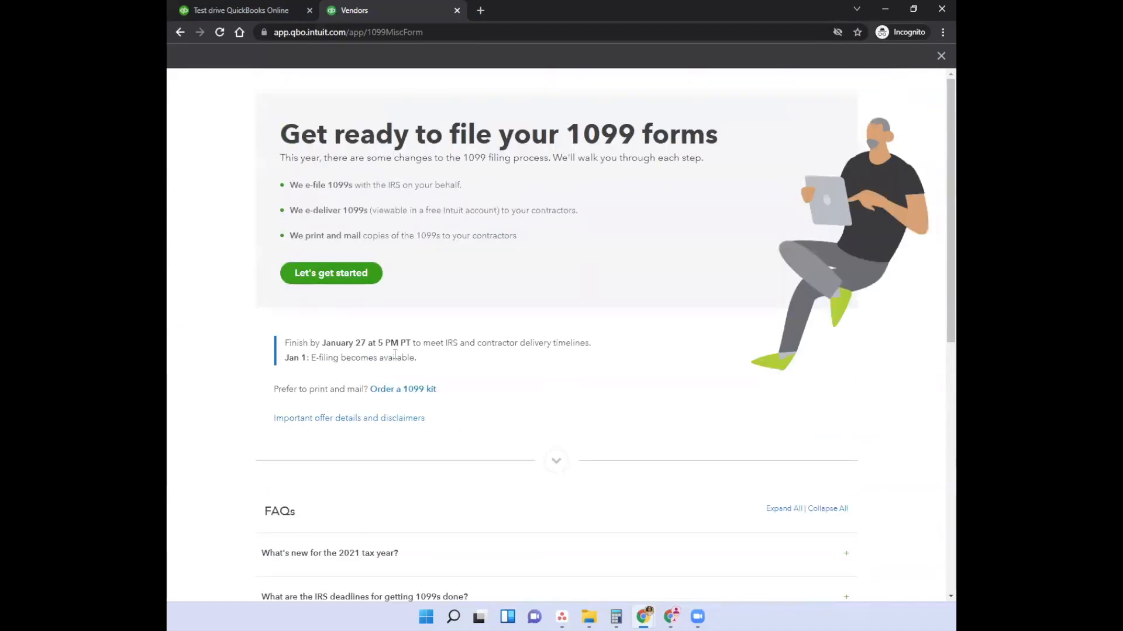
drag(285, 343, 440, 363)
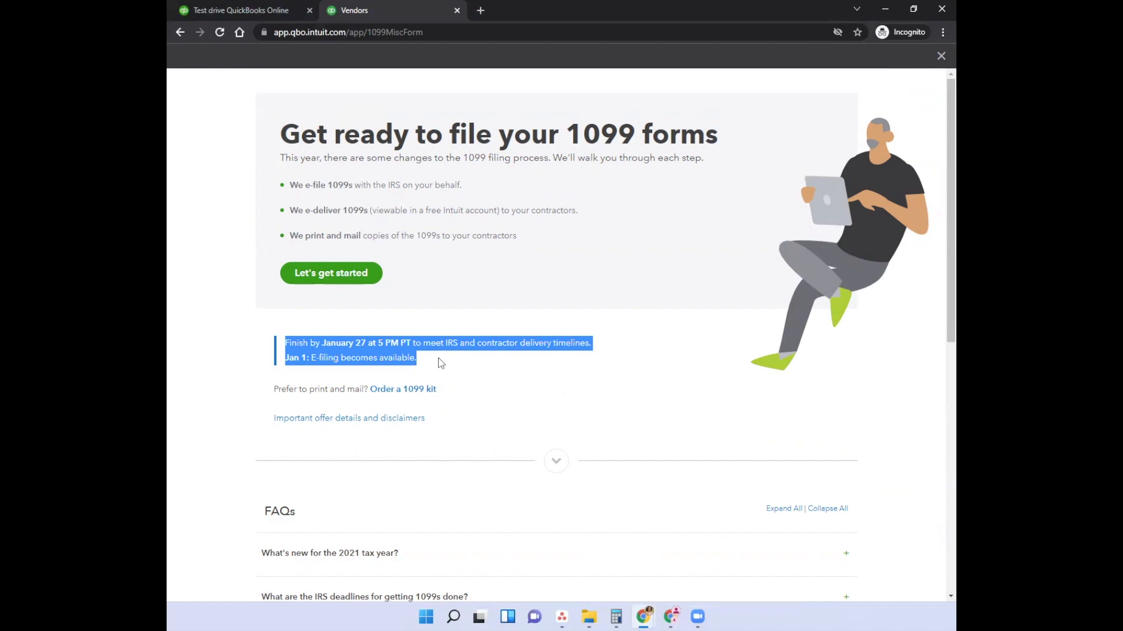
click(441, 363)
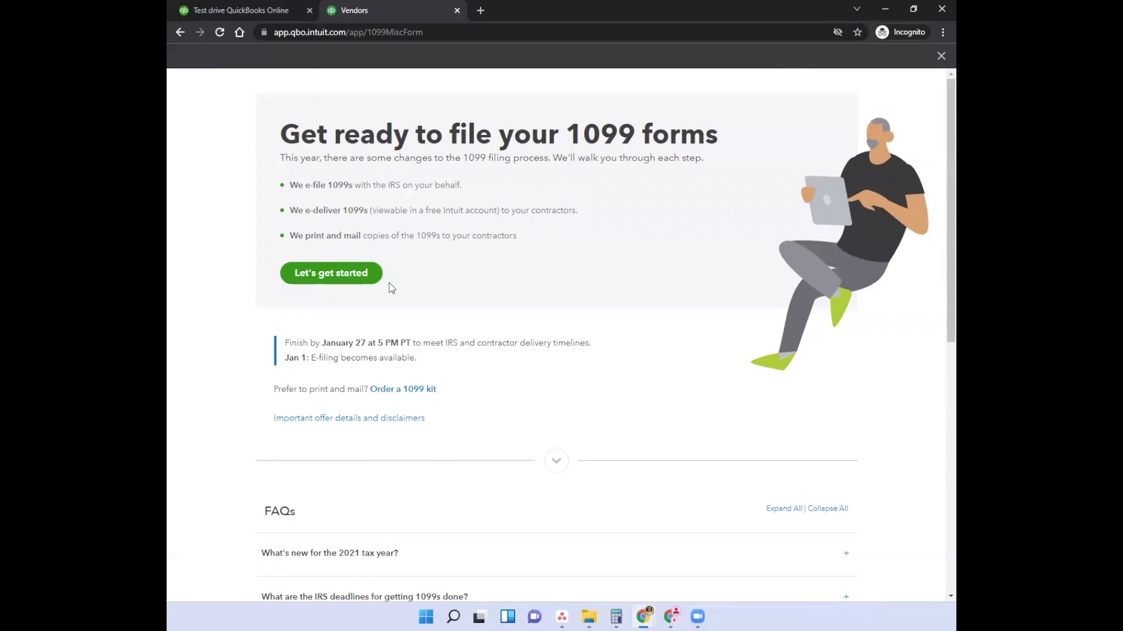
Get started with the 1099 forms and save a complete ten-digit phone number in the company info.
click(347, 282)
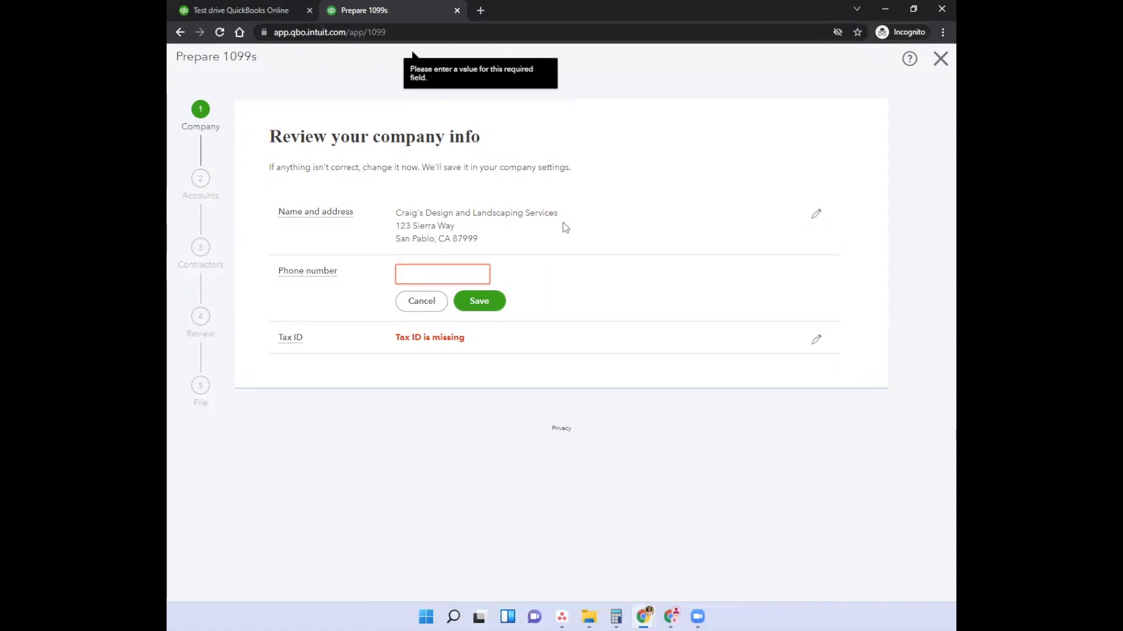
text(212)
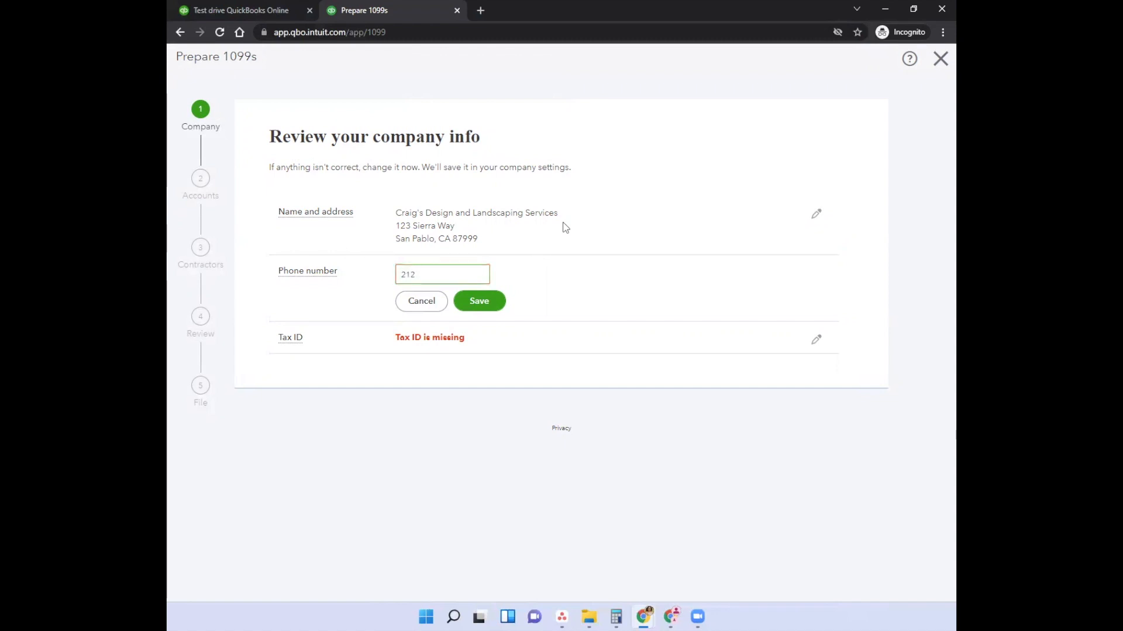
text(34567)
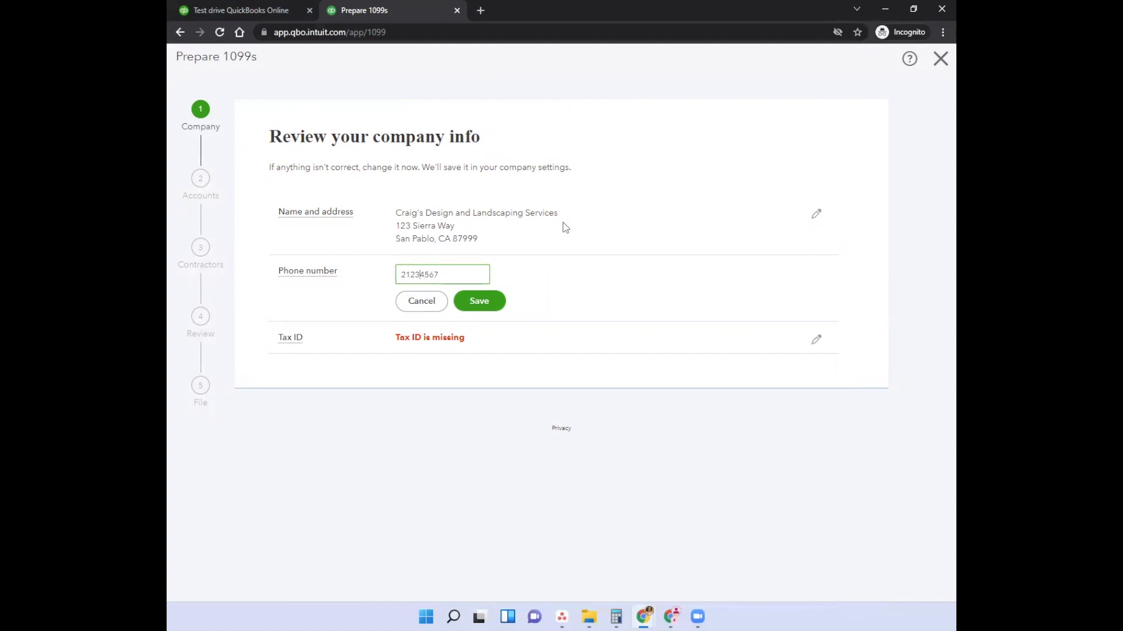
click(479, 300)
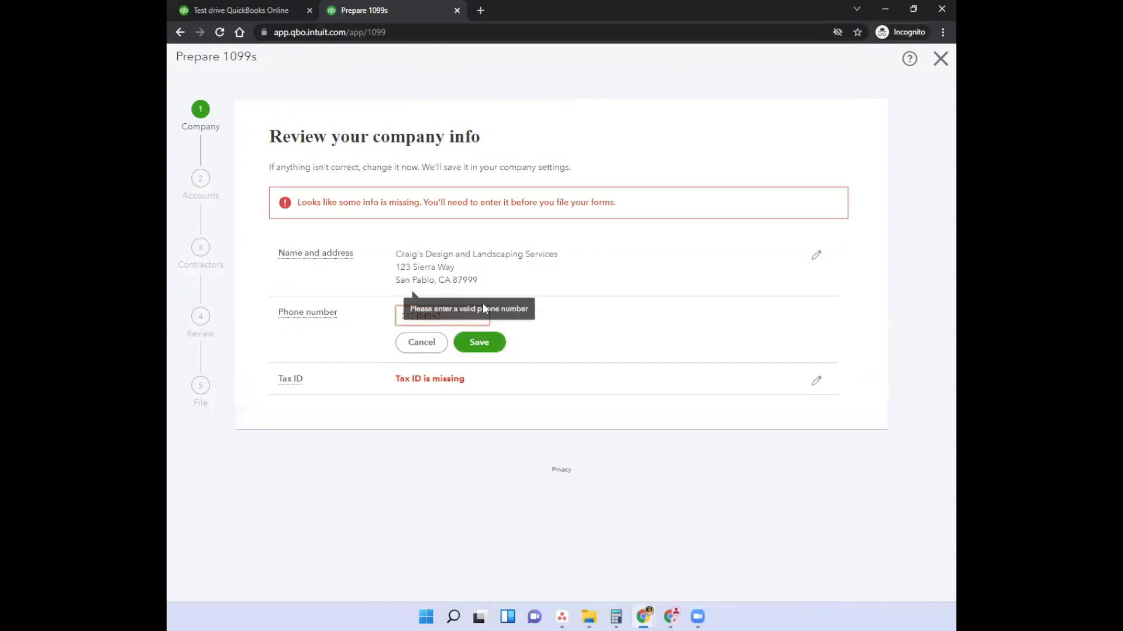
click(402, 322)
drag(402, 322, 471, 317)
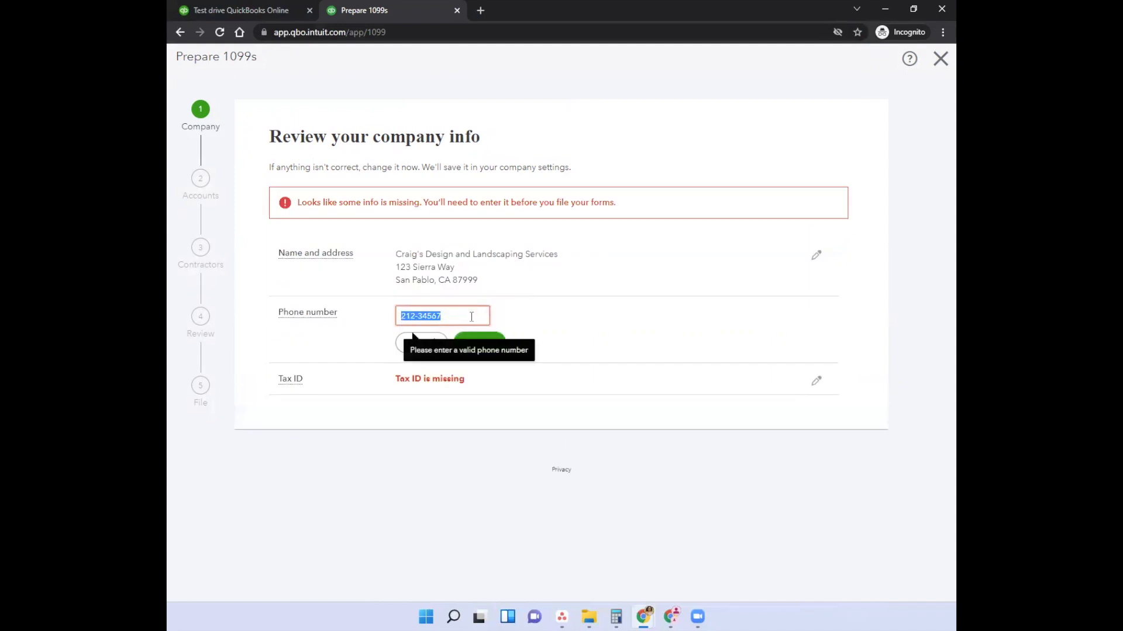
key(BackSpace)
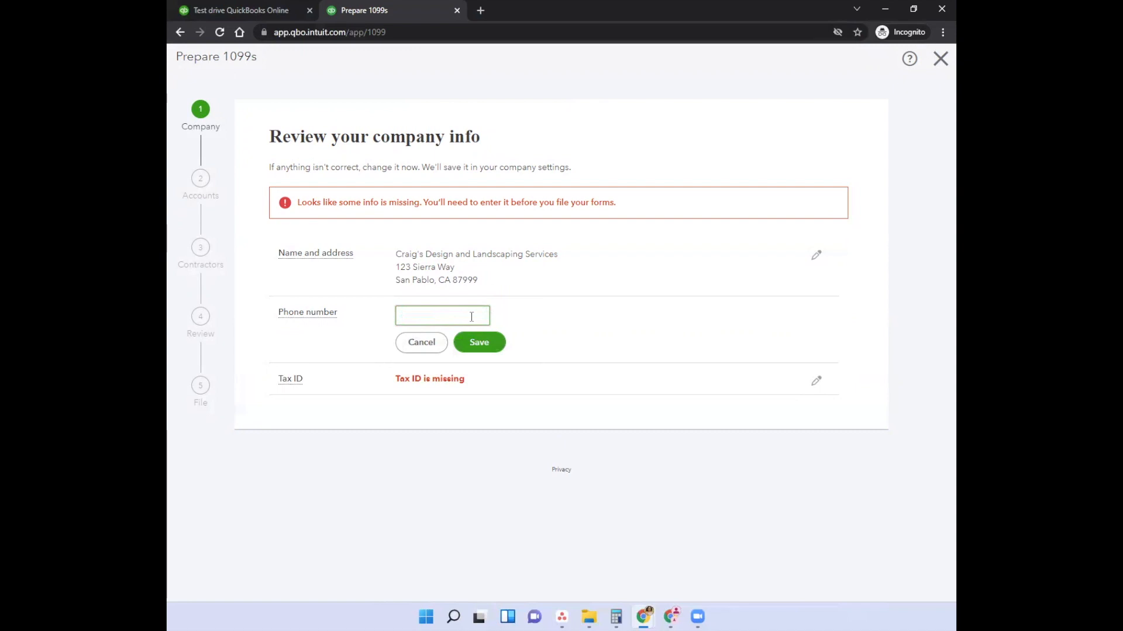
text(800-555-7890)
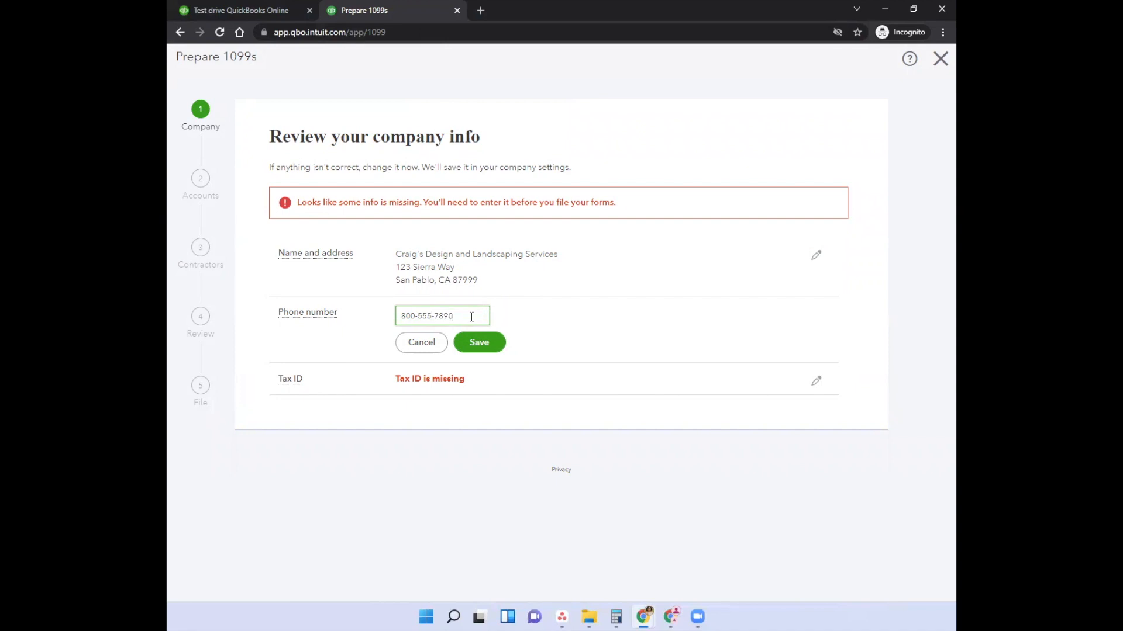
click(488, 349)
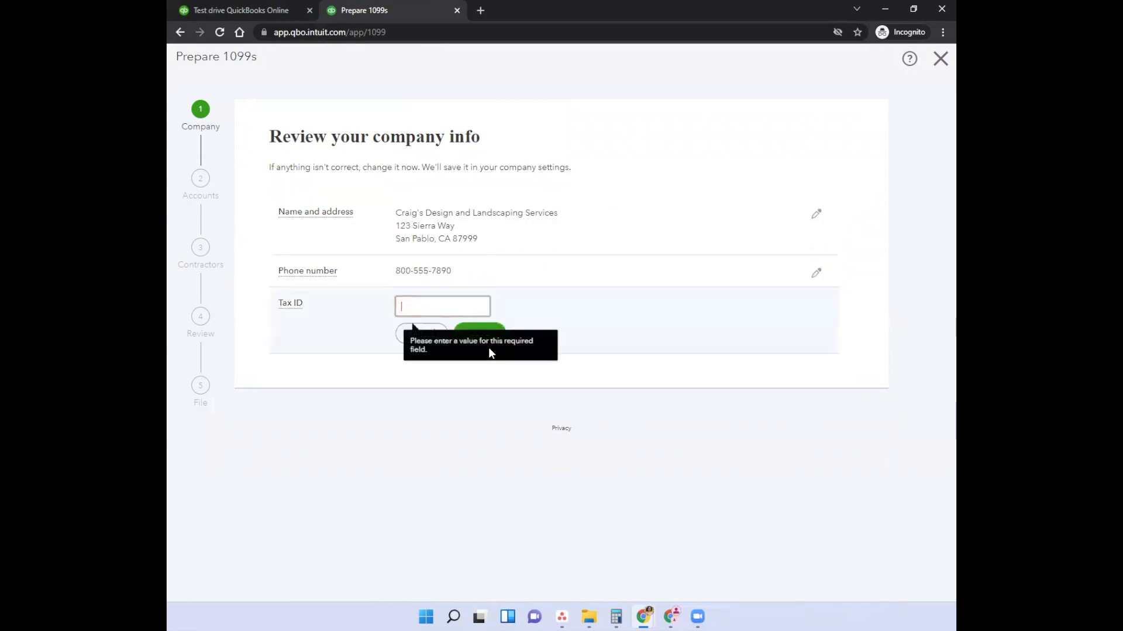
Enter the company's tax ID in valid EIN format and save it.
text(12-)
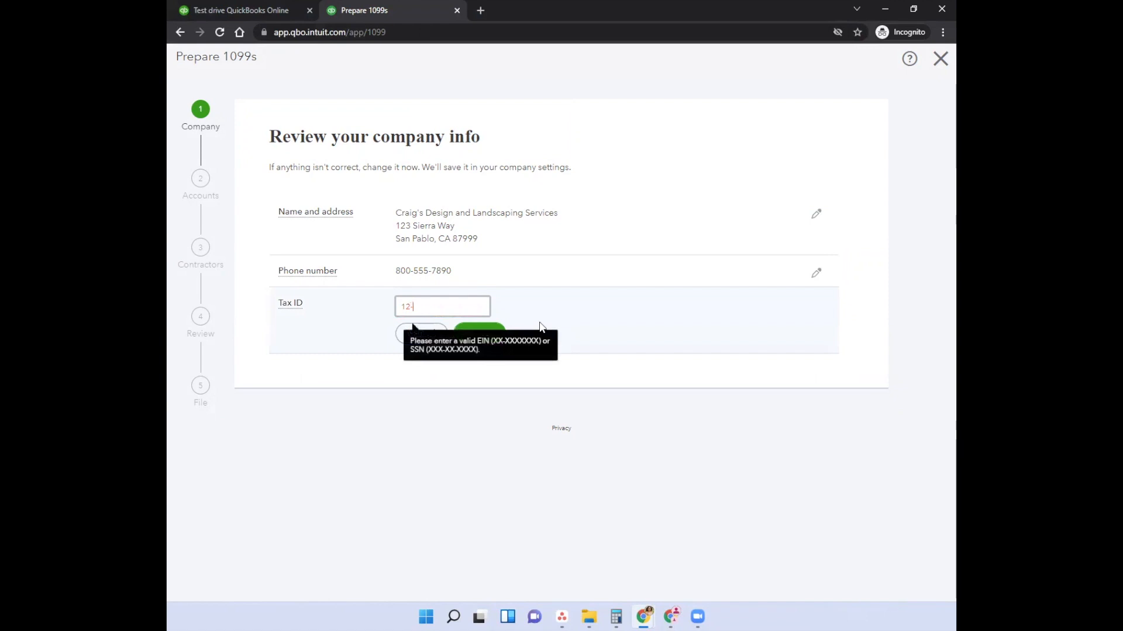
text(34567890)
click(490, 334)
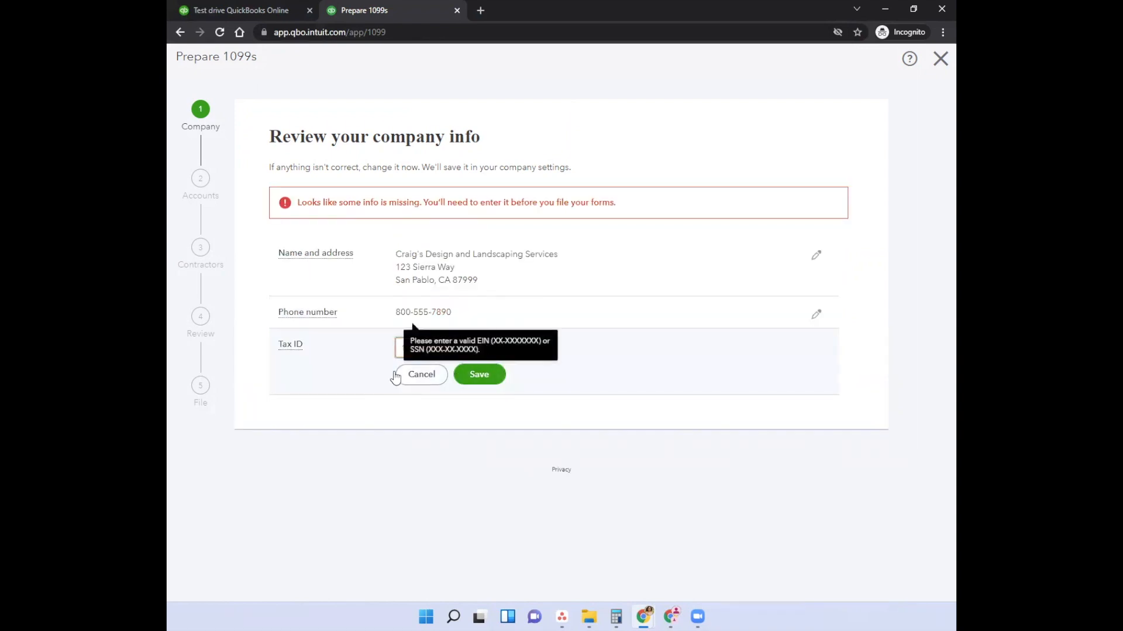
drag(446, 349, 486, 350)
key(BackSpace)
key(BackSpace)
key(BackSpace)
key(BackSpace)
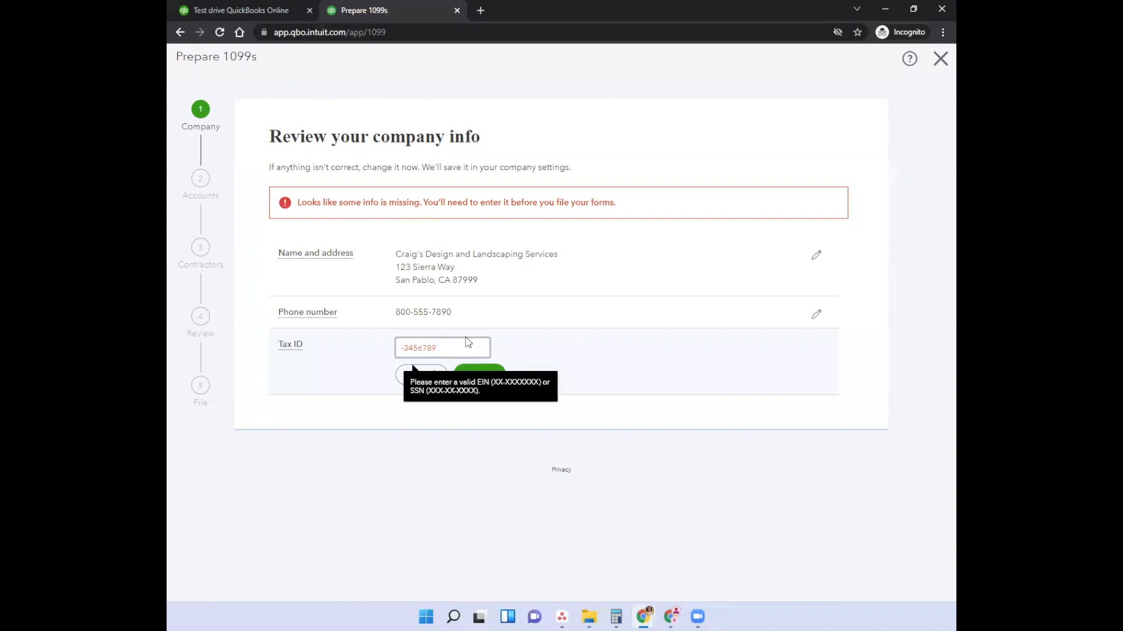
text(81)
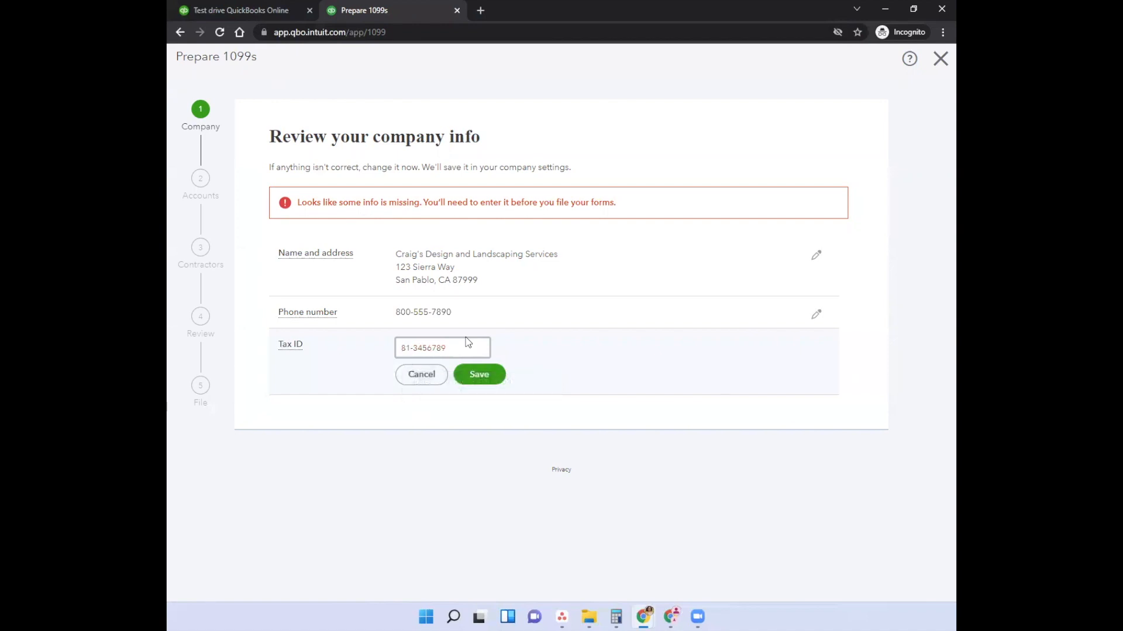
click(481, 377)
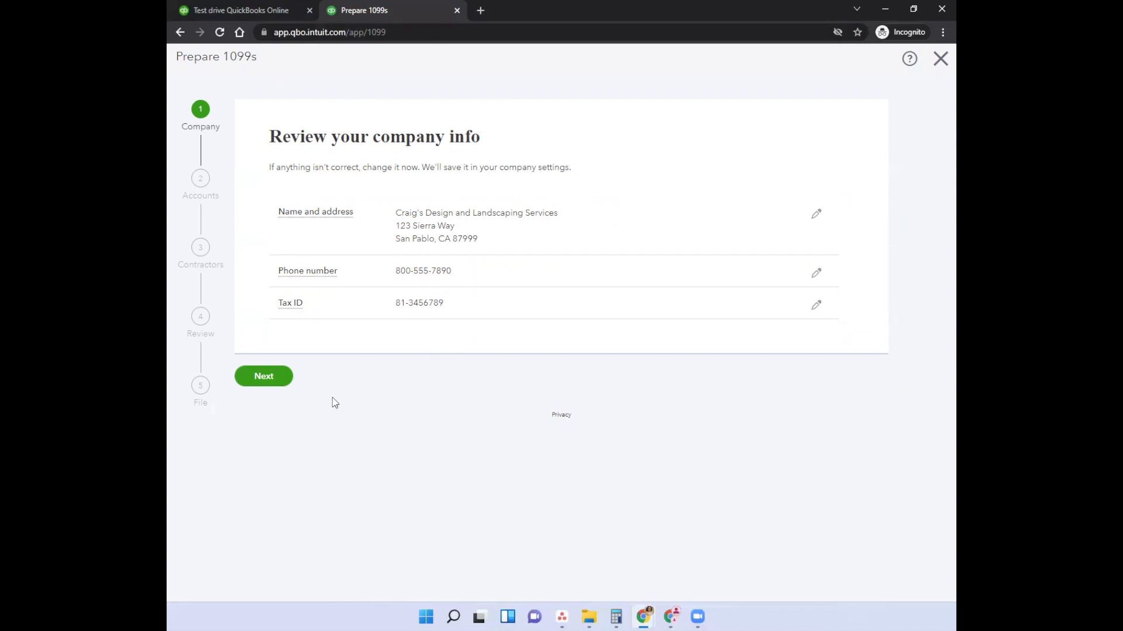
Continue to the payment categories and assign the Legal & Professional Fees account to Non-employee compensation (Box 1 1099-NEC).
click(273, 378)
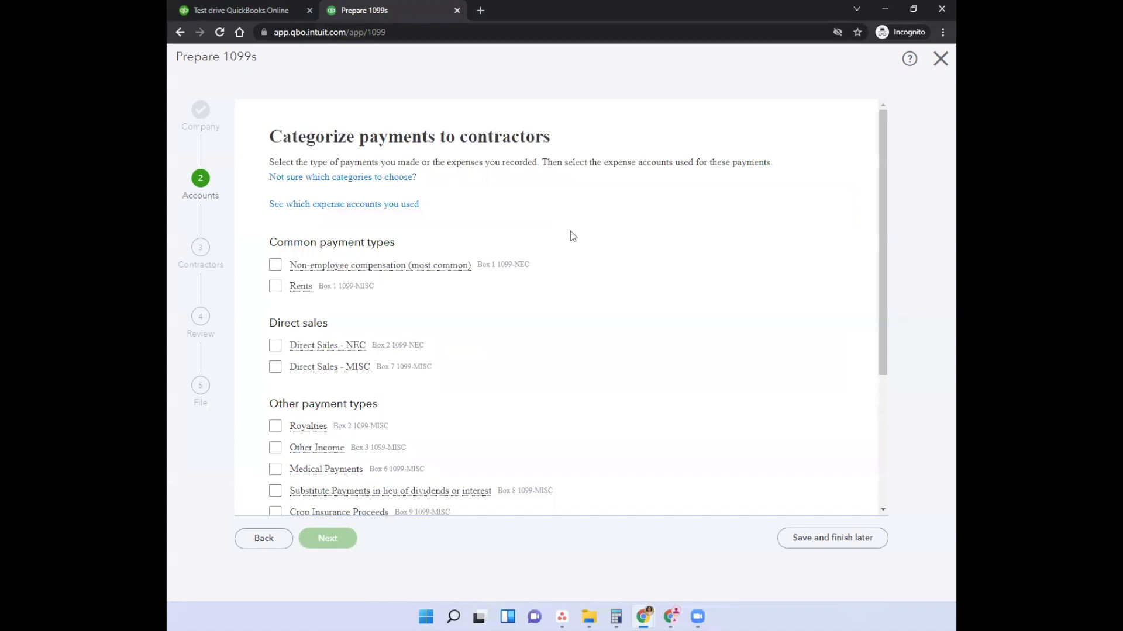
click(275, 265)
click(354, 291)
text(Legal & Professional Fe)
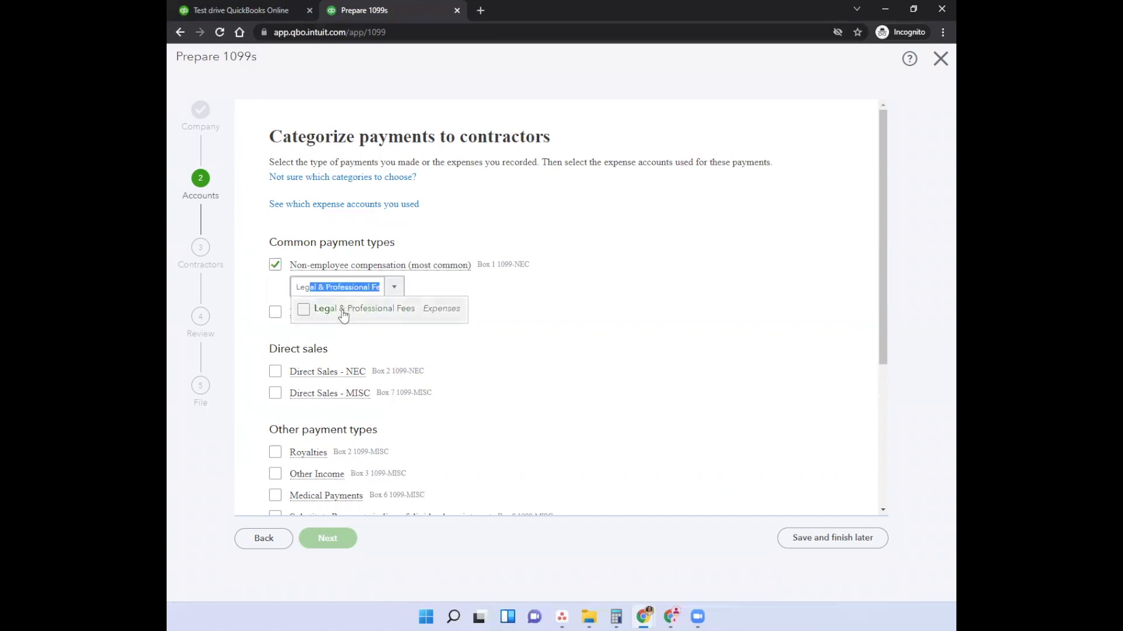
click(343, 314)
click(603, 299)
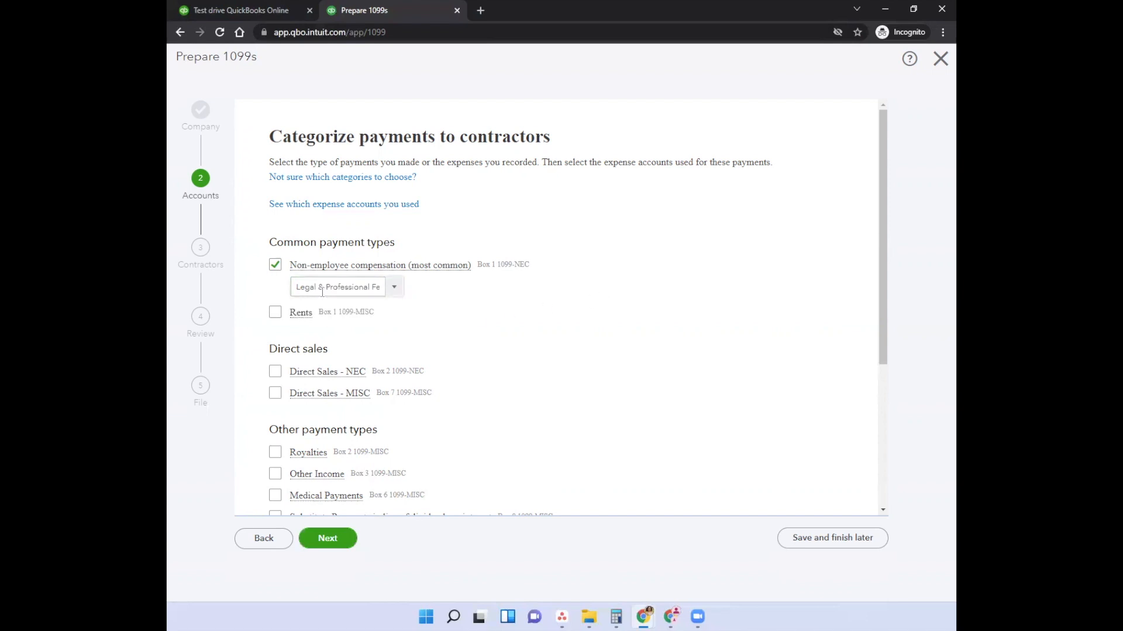
scroll(503, 316, down, 4)
scroll(501, 316, up, 4)
Proceed to the contractors' info, then review and save the details of Brosnahan Insurance Agency.
click(331, 543)
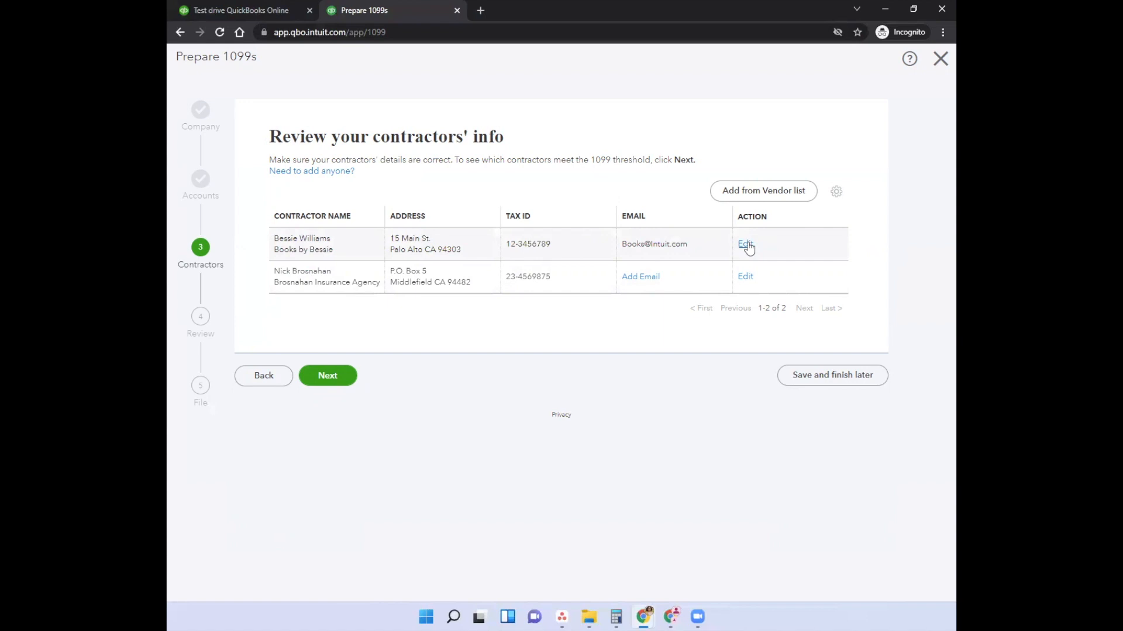
click(746, 277)
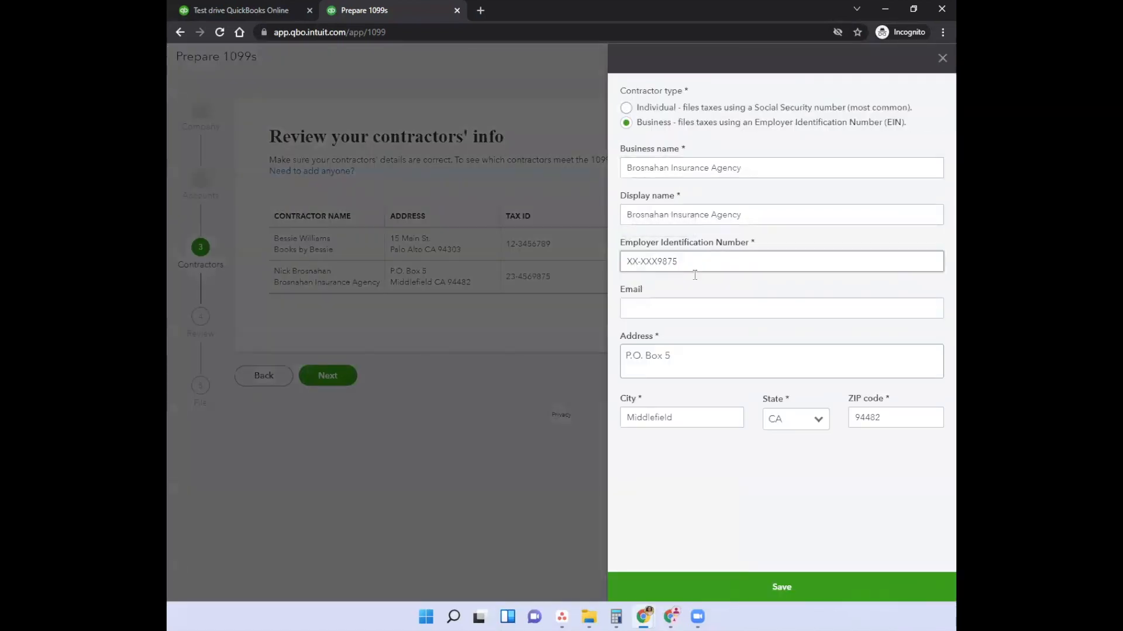
click(771, 590)
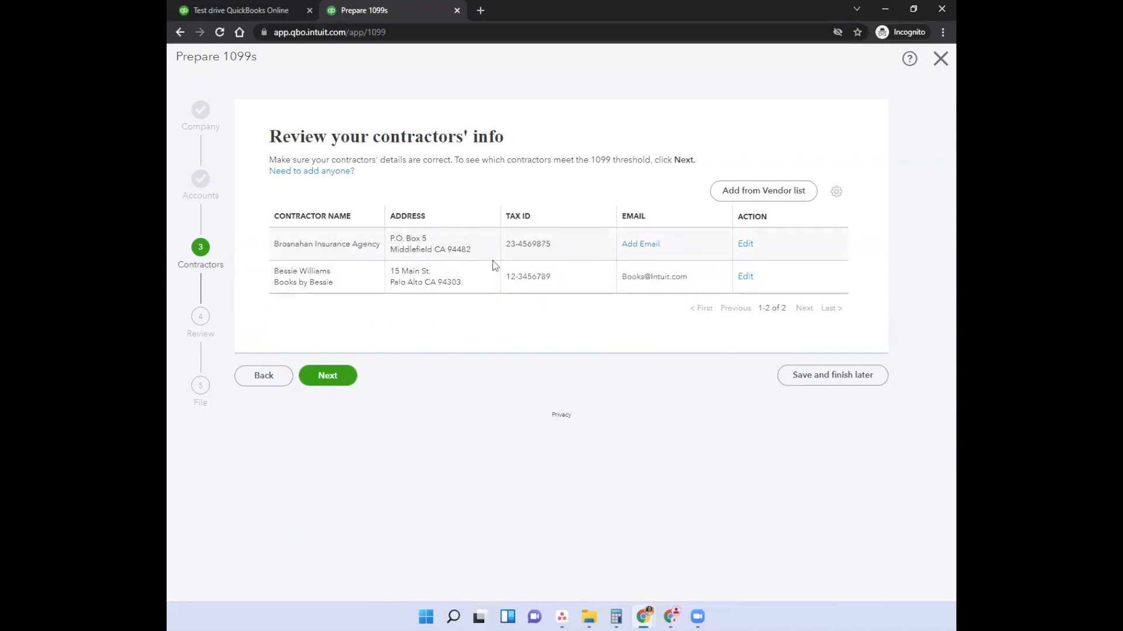
Proceed to the contractor payments check, view the 1099 information sheet, and exit the 1099 preparation.
click(330, 377)
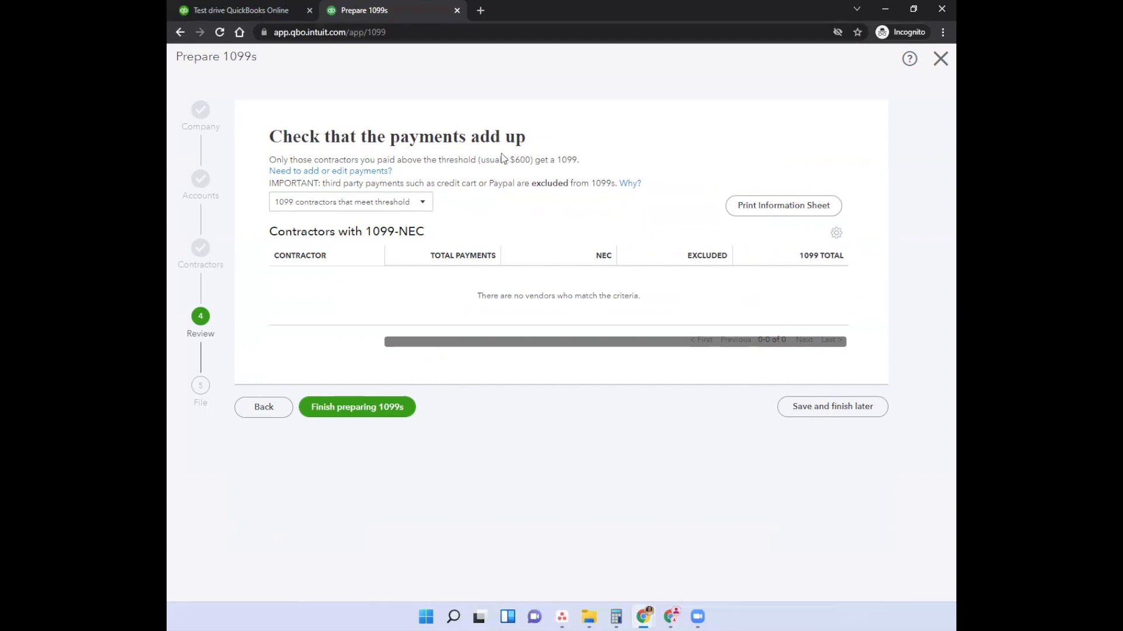
click(778, 210)
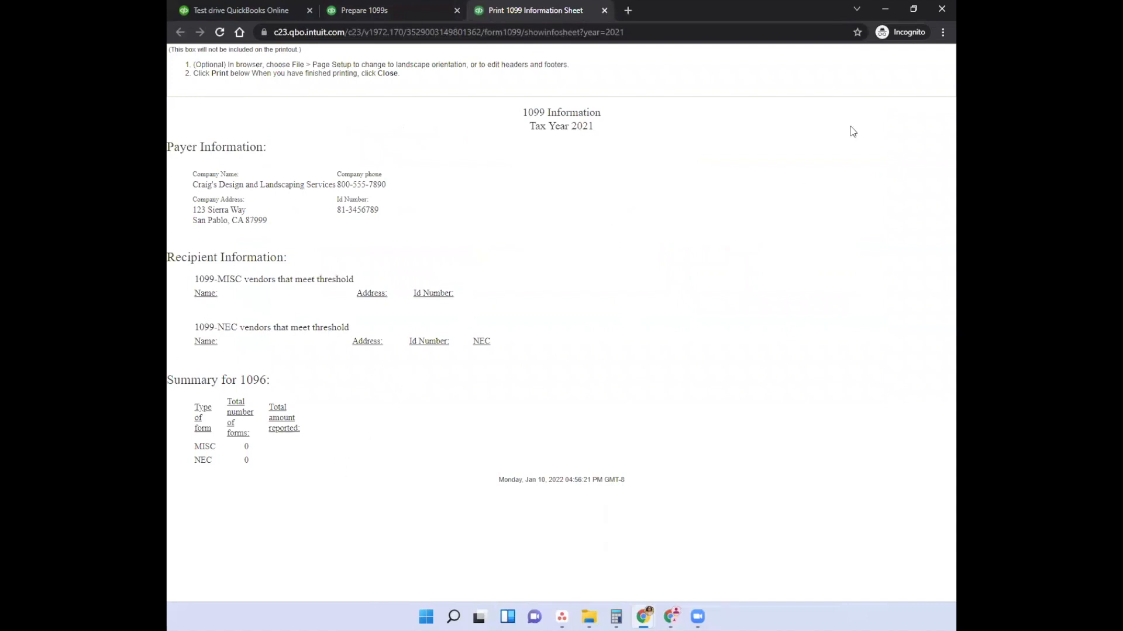
key(ctrl+w)
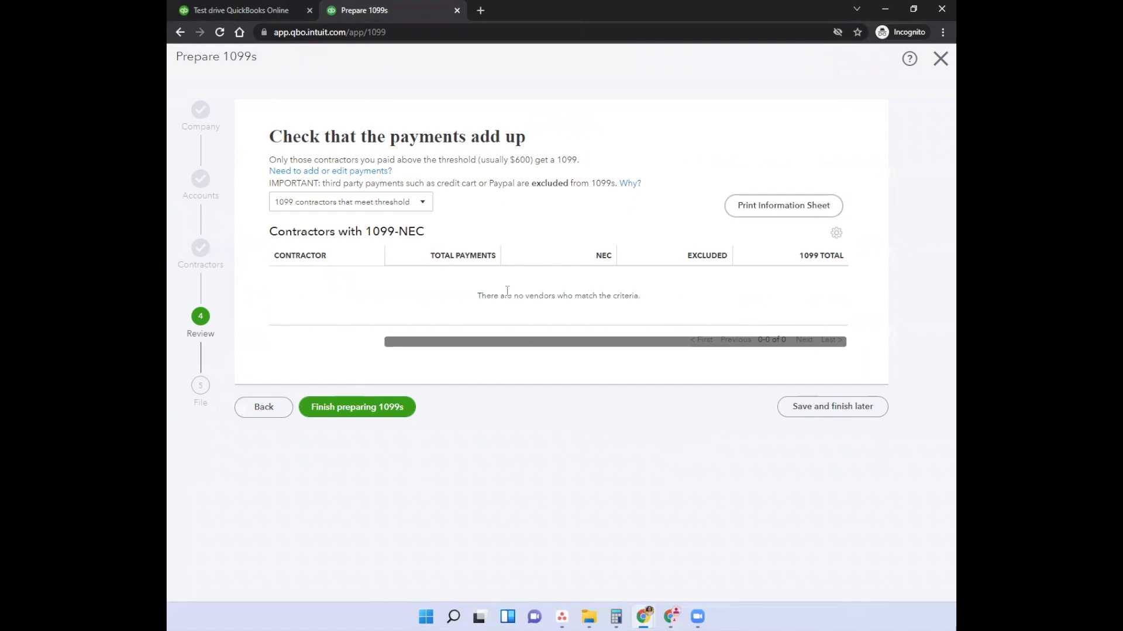
click(940, 57)
click(941, 56)
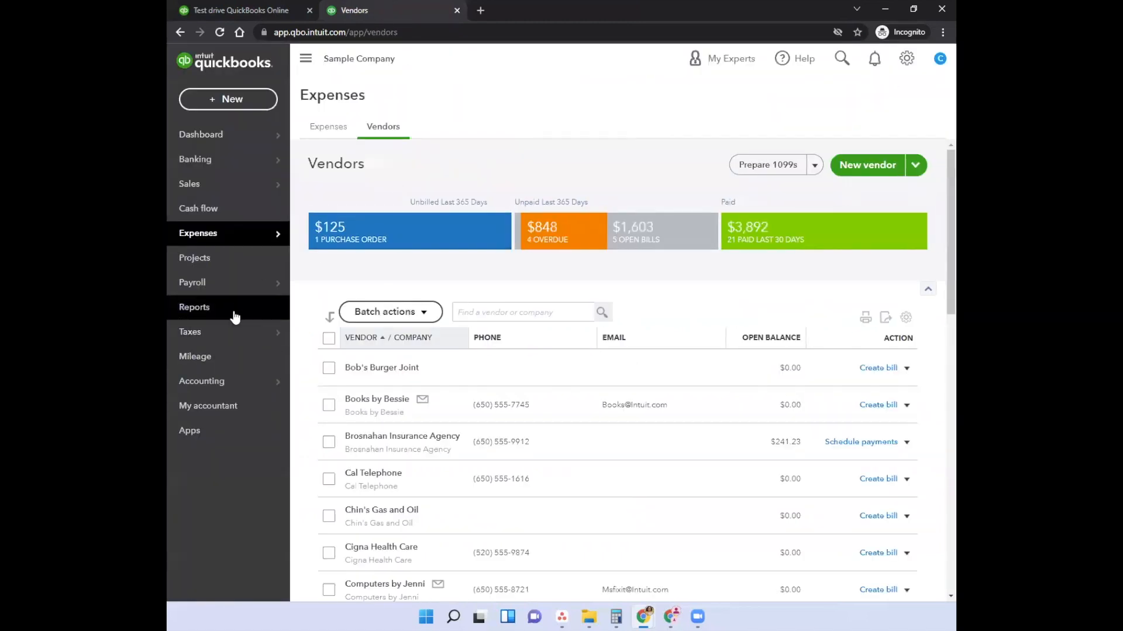
Search the reports for "1099" and open the 1099 Transaction Detail Report.
click(234, 315)
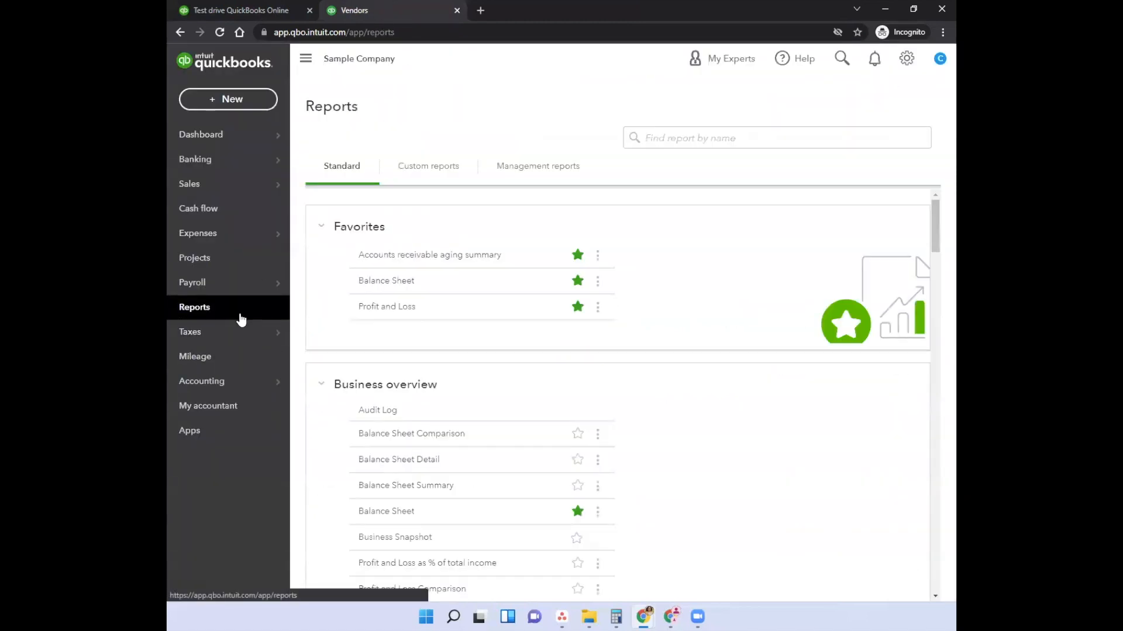
click(305, 58)
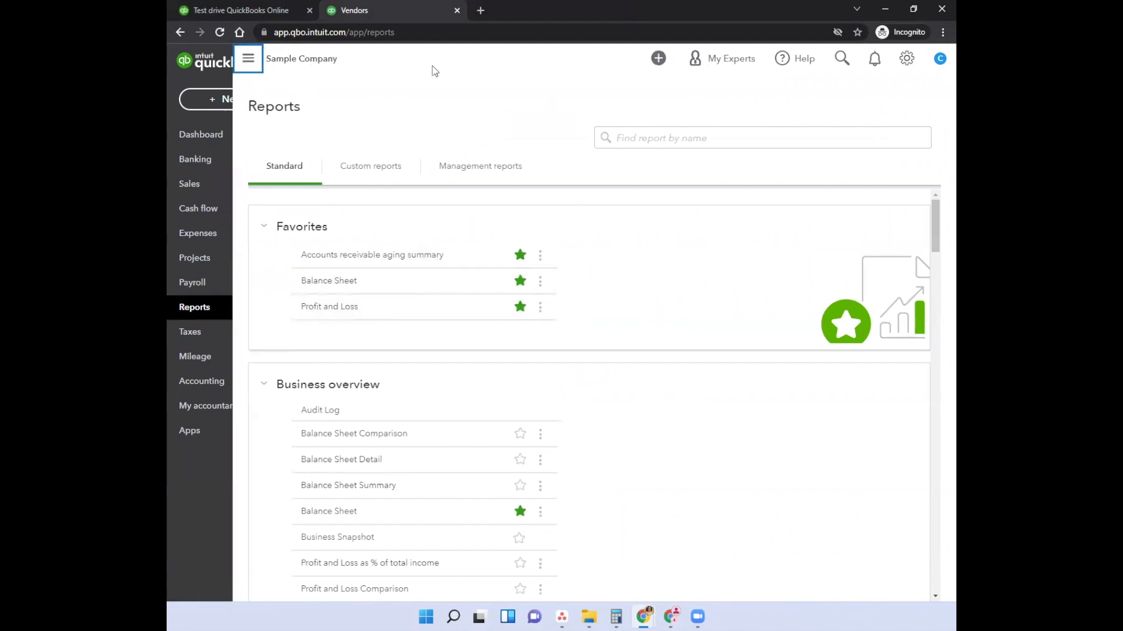
click(592, 130)
text(1099)
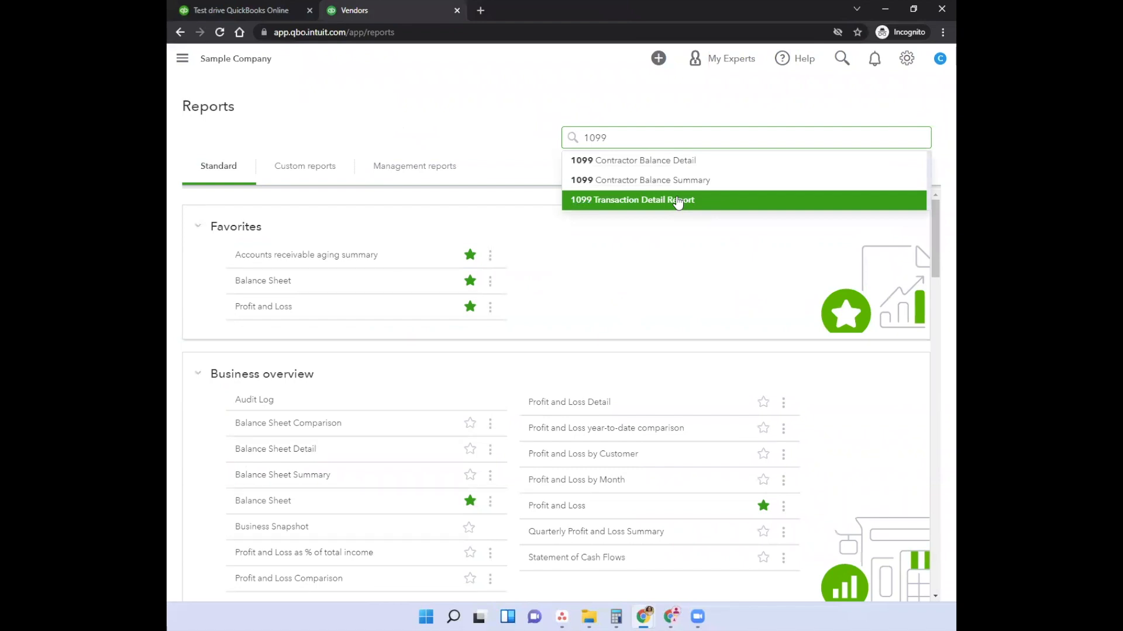
click(678, 201)
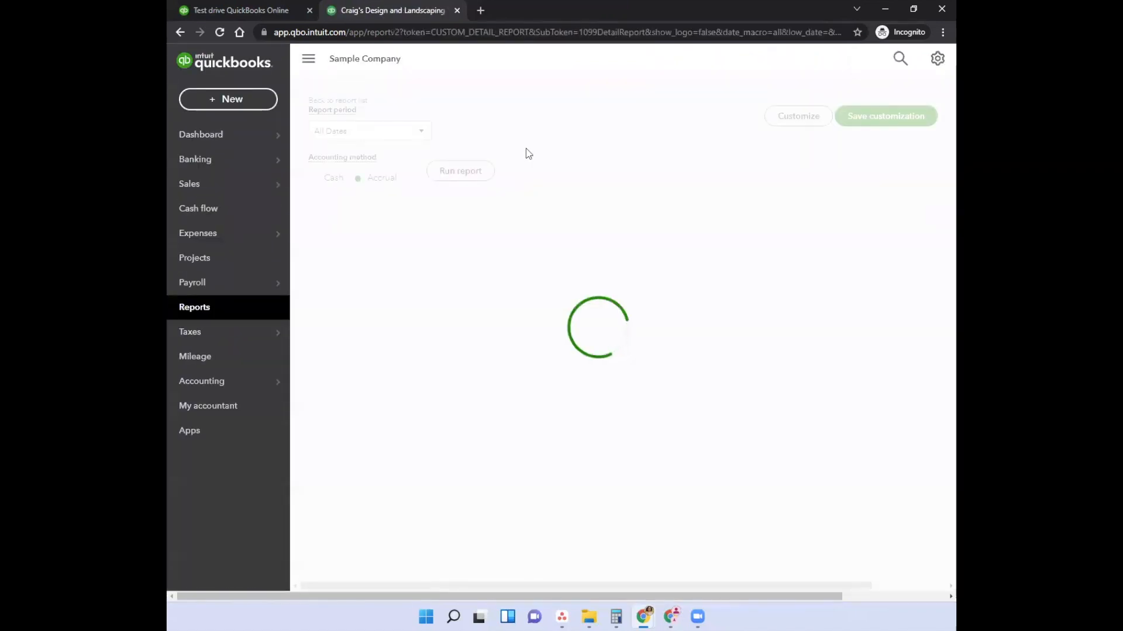
click(308, 58)
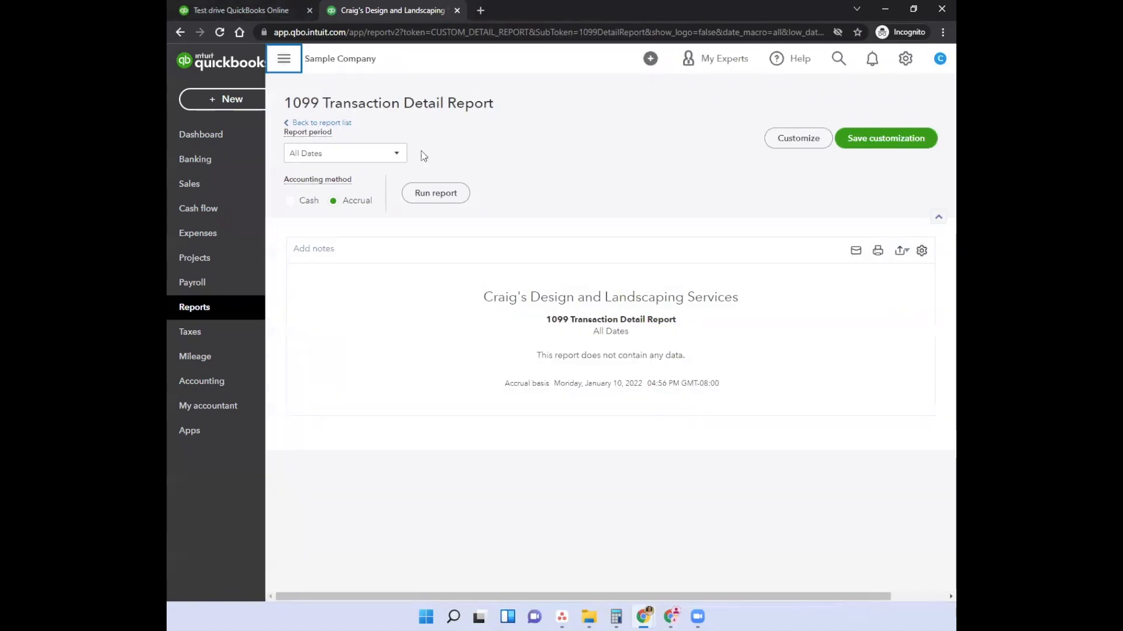
Customize the 1099 Transaction Detail Report to the Last Year period, check its vendor filter options, and run it.
click(804, 142)
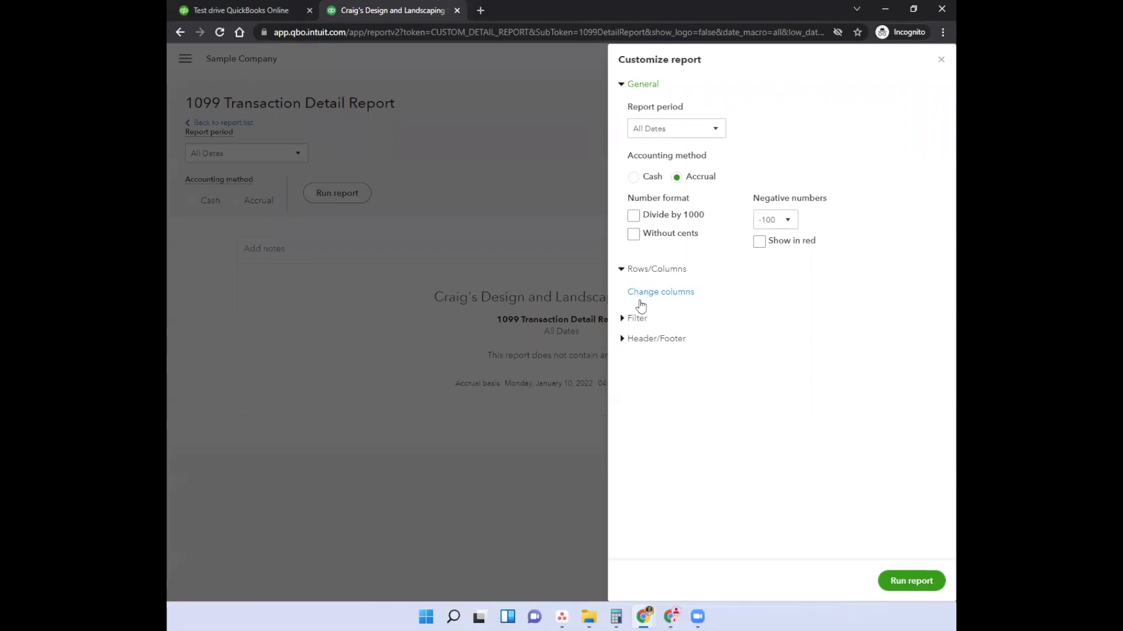
click(703, 131)
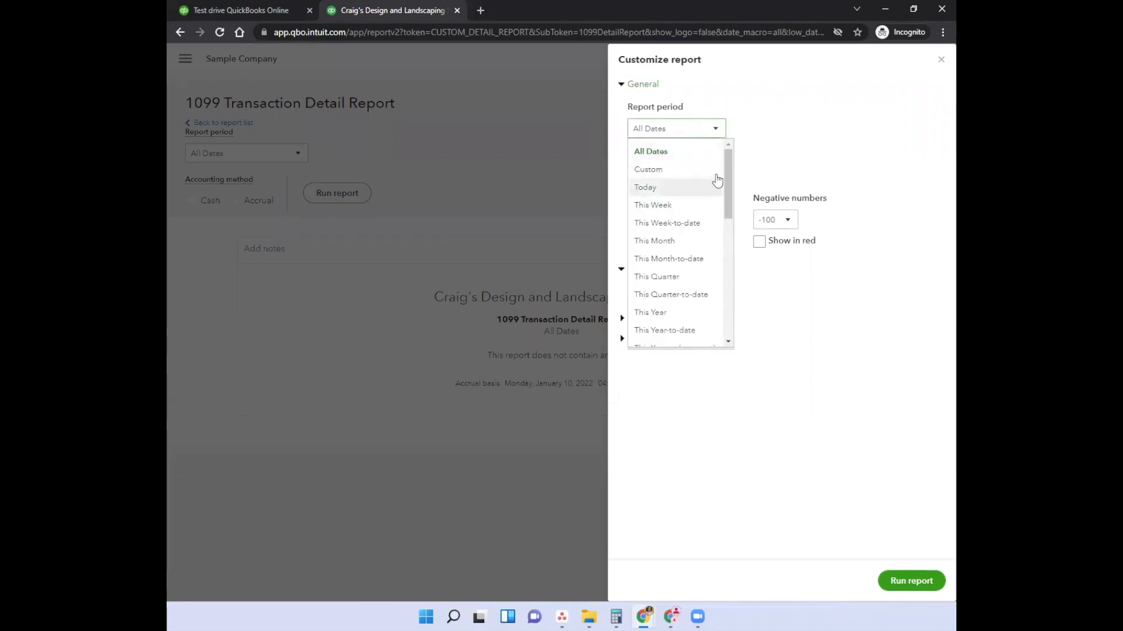
scroll(728, 222, down, 4)
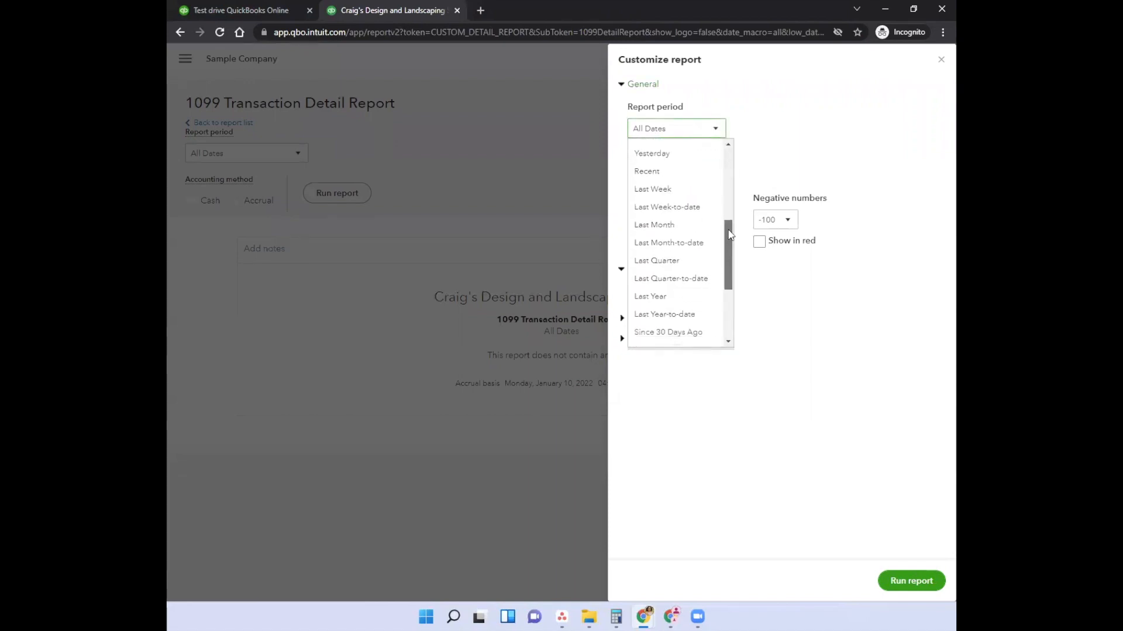
click(669, 296)
click(623, 318)
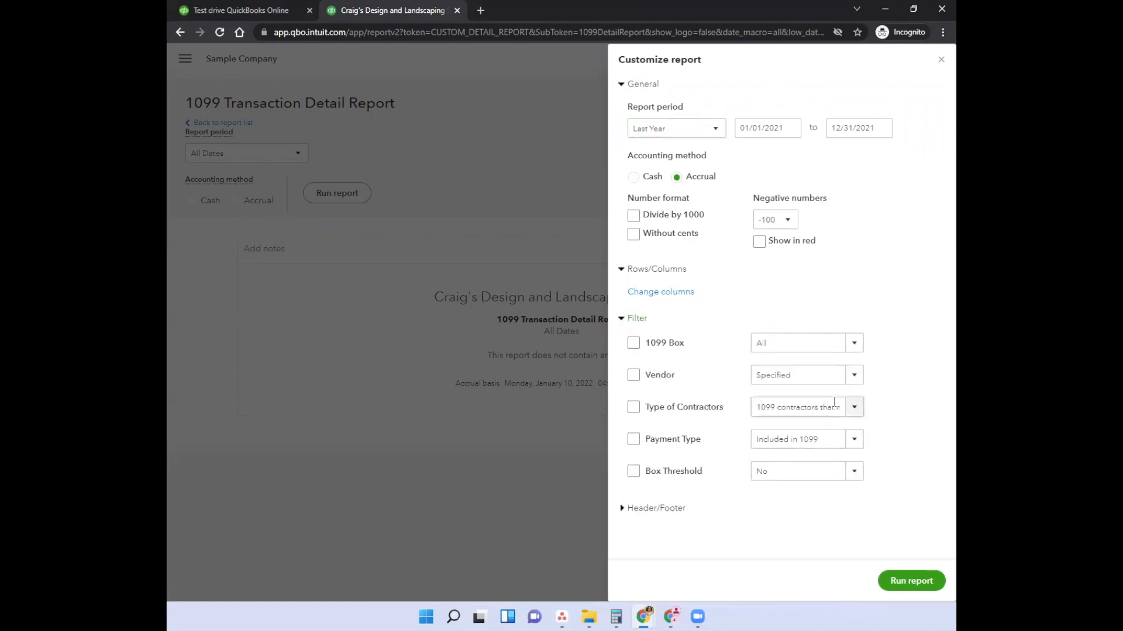
click(853, 379)
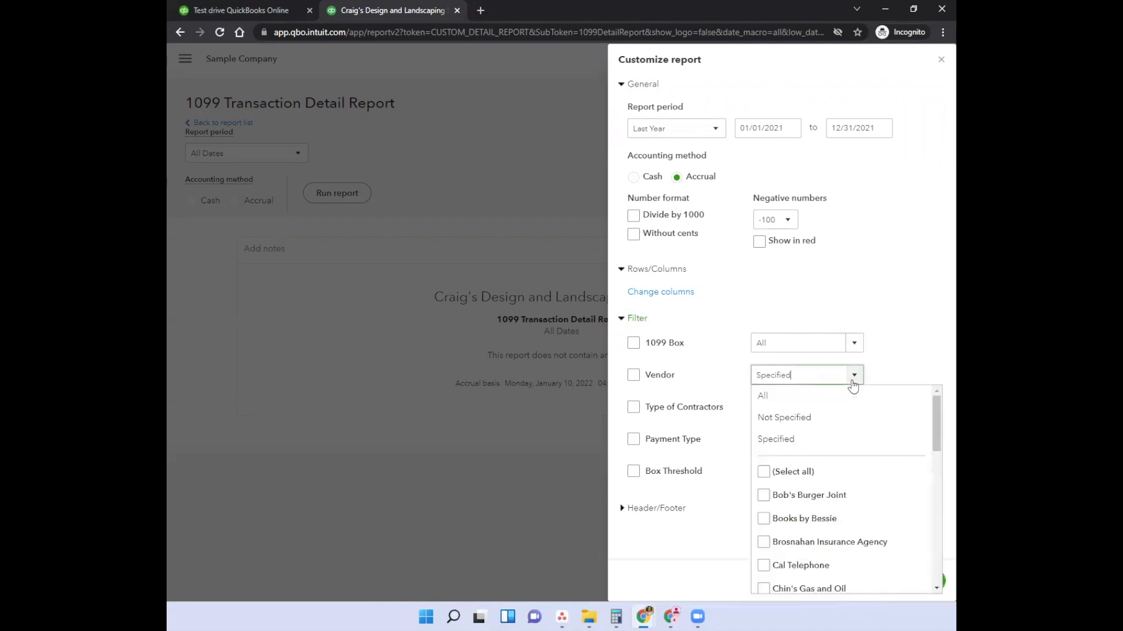
click(886, 357)
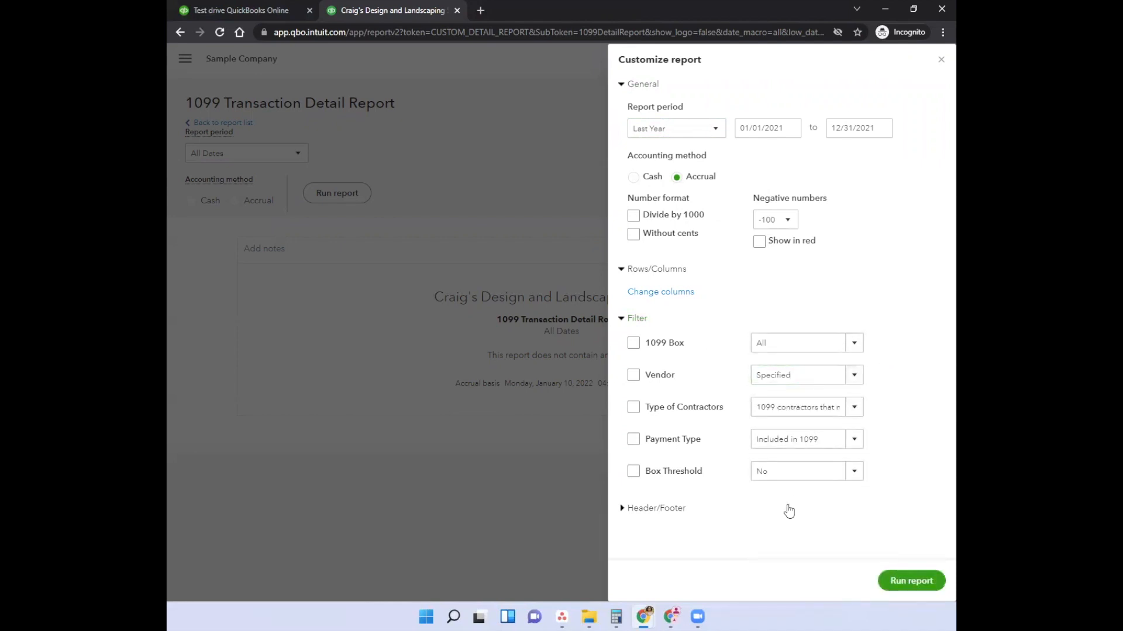
click(919, 582)
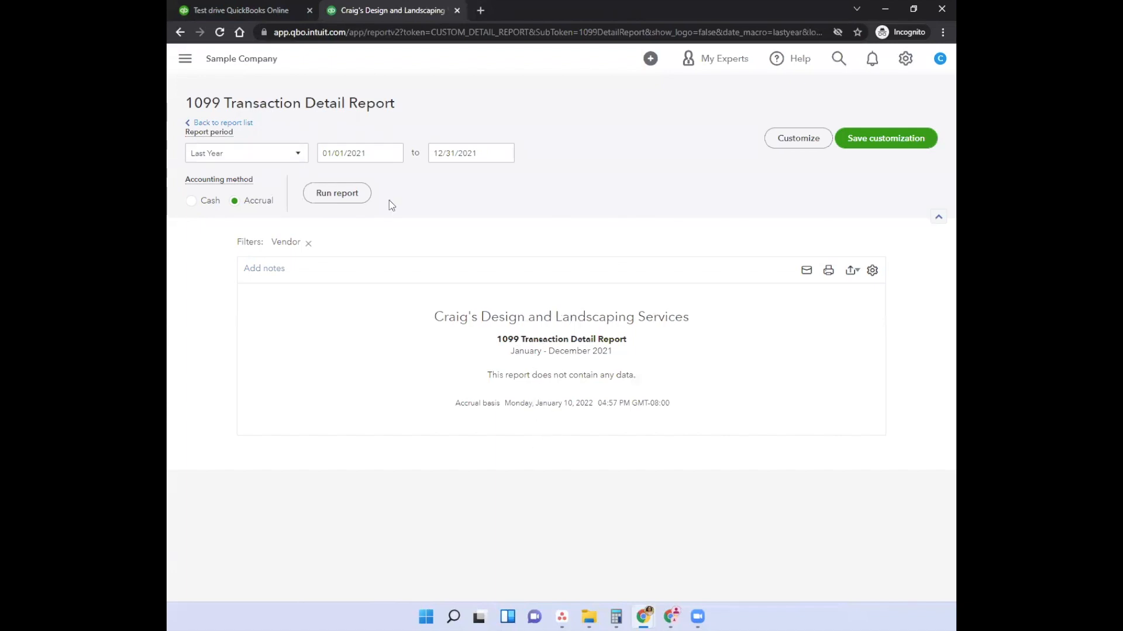
Return to the report list, search for "transac", and open the Transaction Detail by Account report.
click(240, 123)
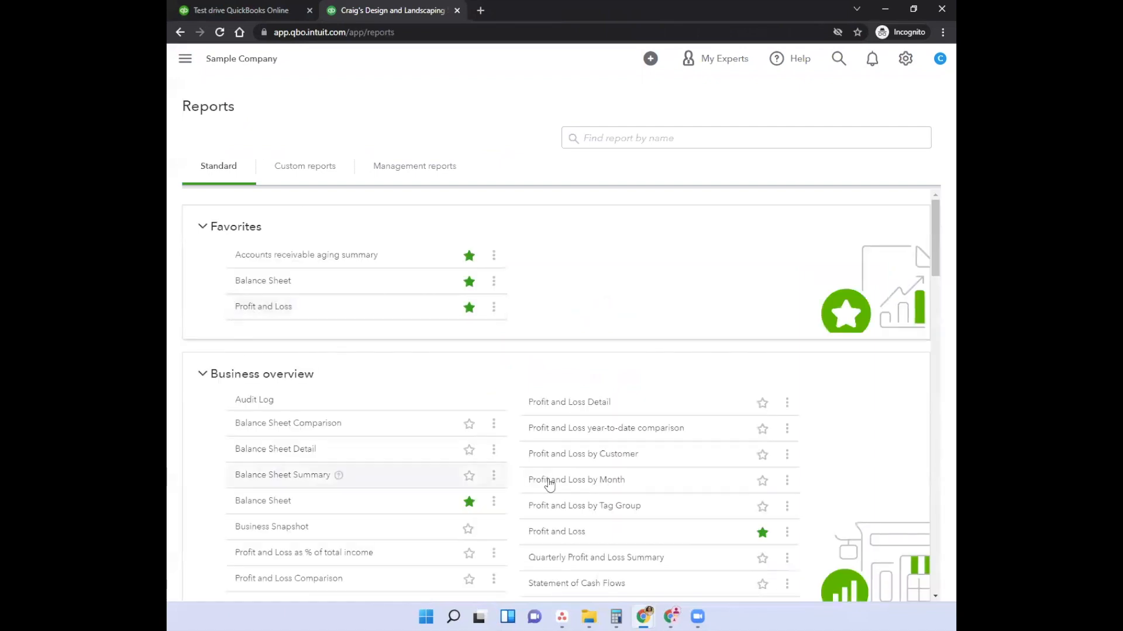
scroll(801, 431, down, 3)
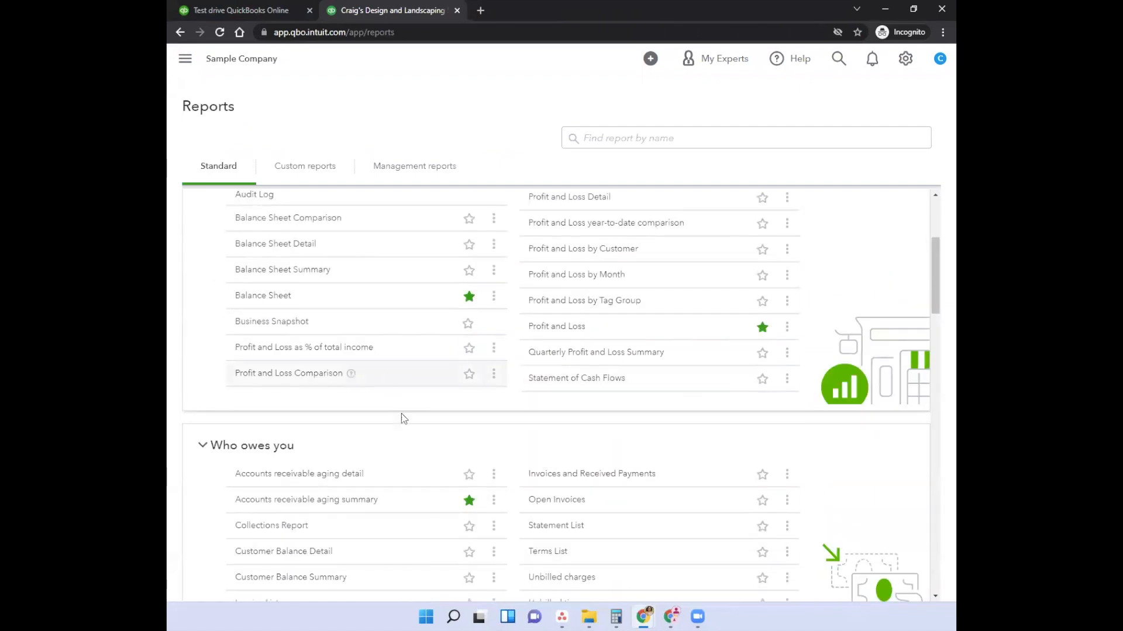
scroll(469, 441, down, 10)
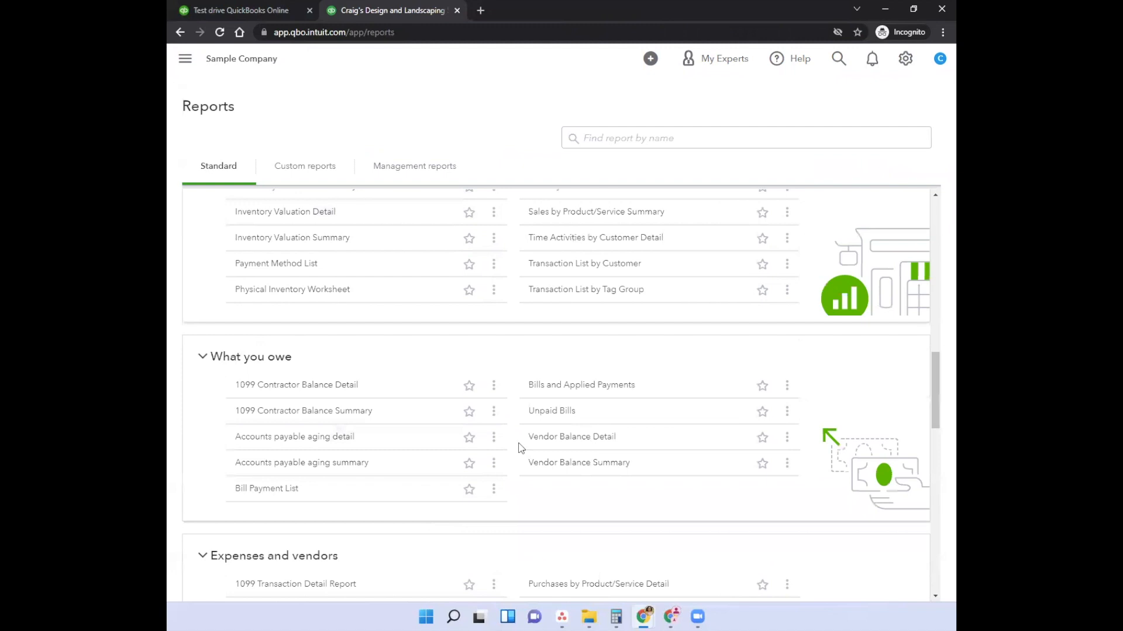
click(633, 138)
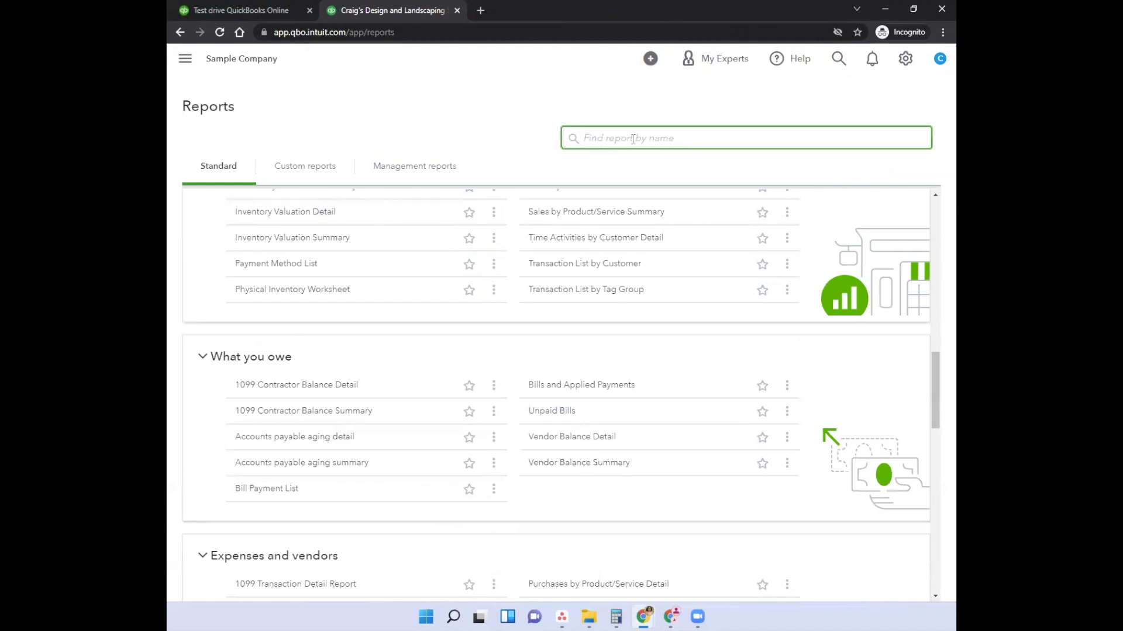
text(transac)
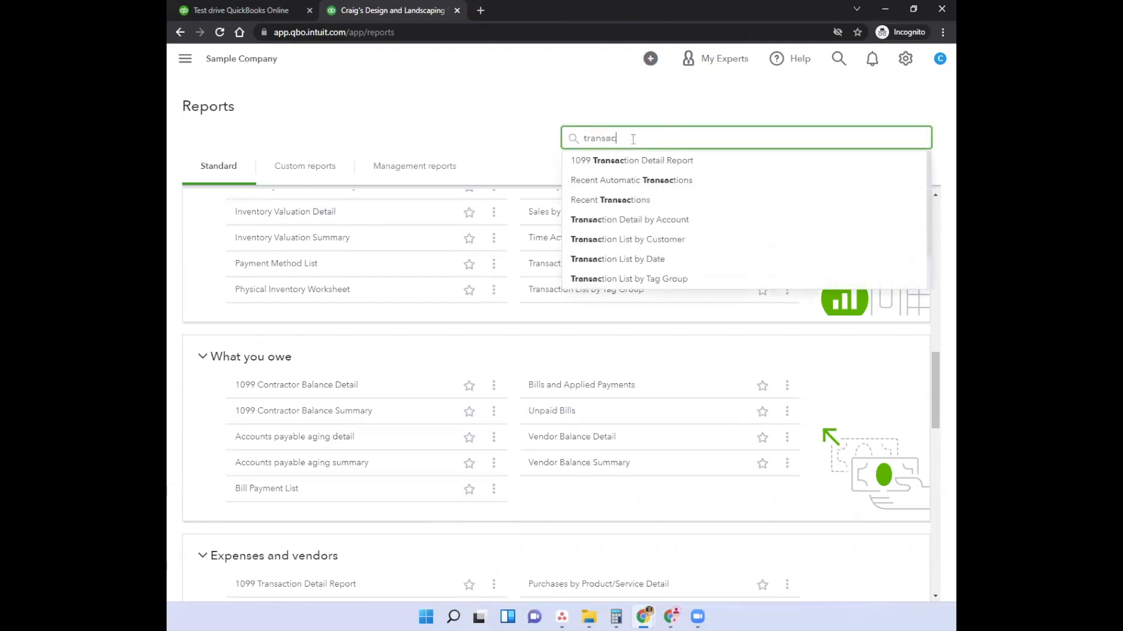
click(661, 227)
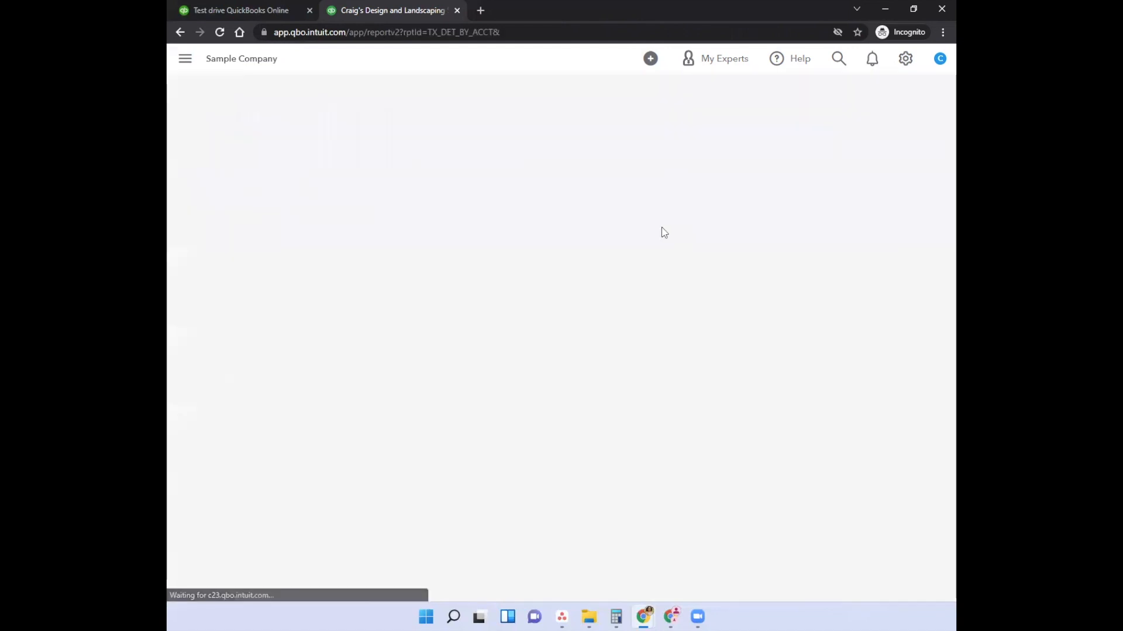
Set the period of the Transaction Detail by Account report to Last Year.
click(294, 154)
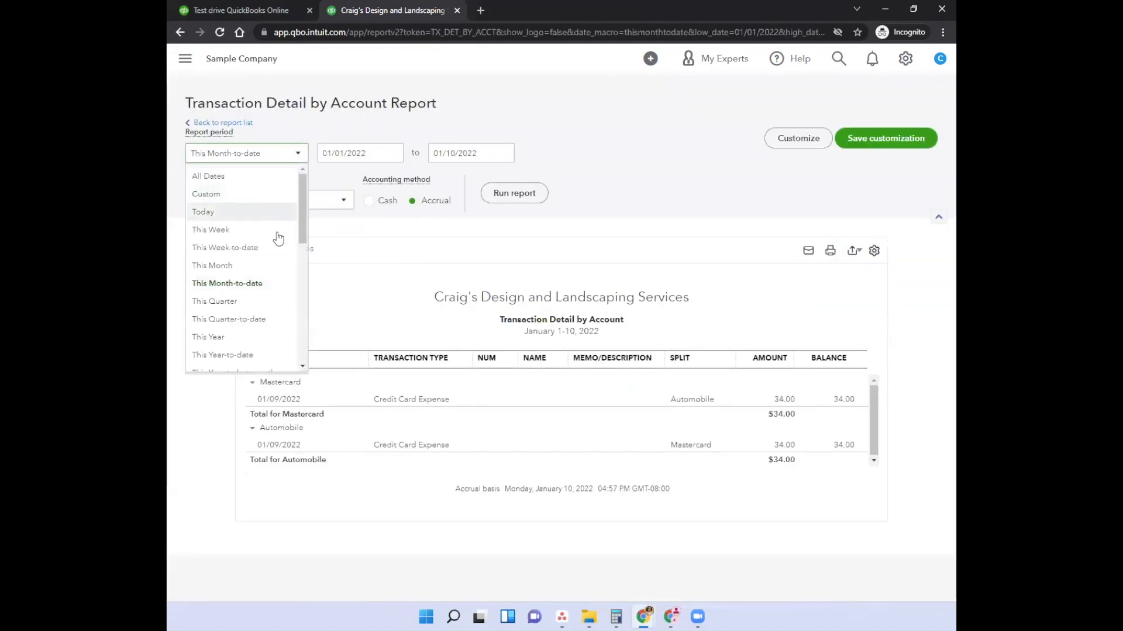
scroll(275, 246, down, 4)
scroll(257, 298, down, 5)
click(244, 313)
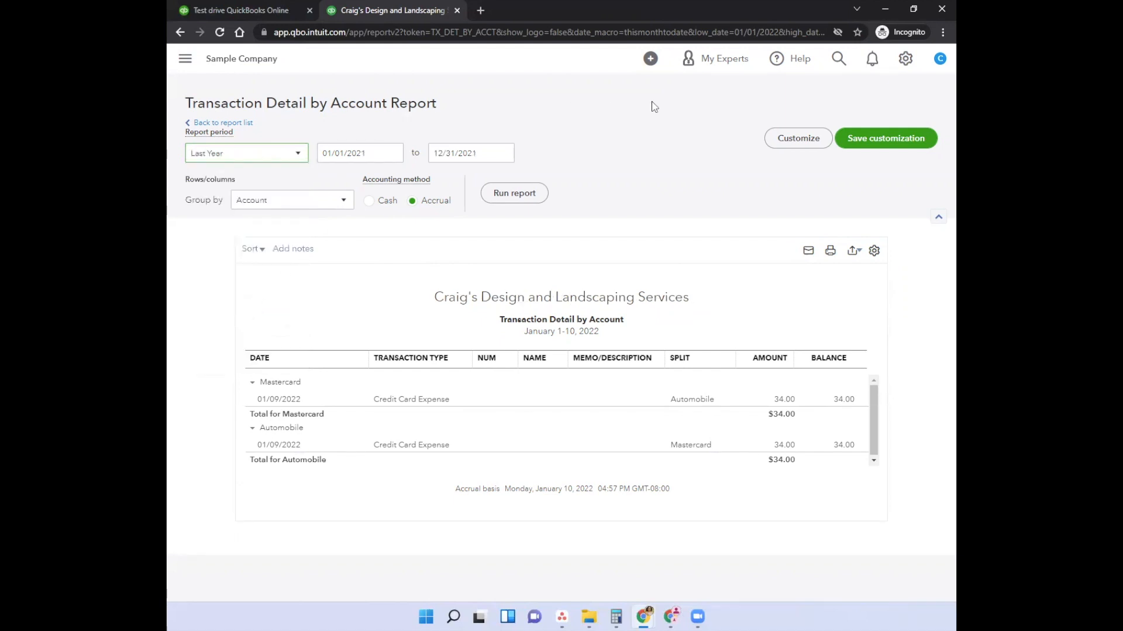
Filter the report by the Legal & Professional Fees distribution account, run it, and review the listed vendor transactions.
click(804, 138)
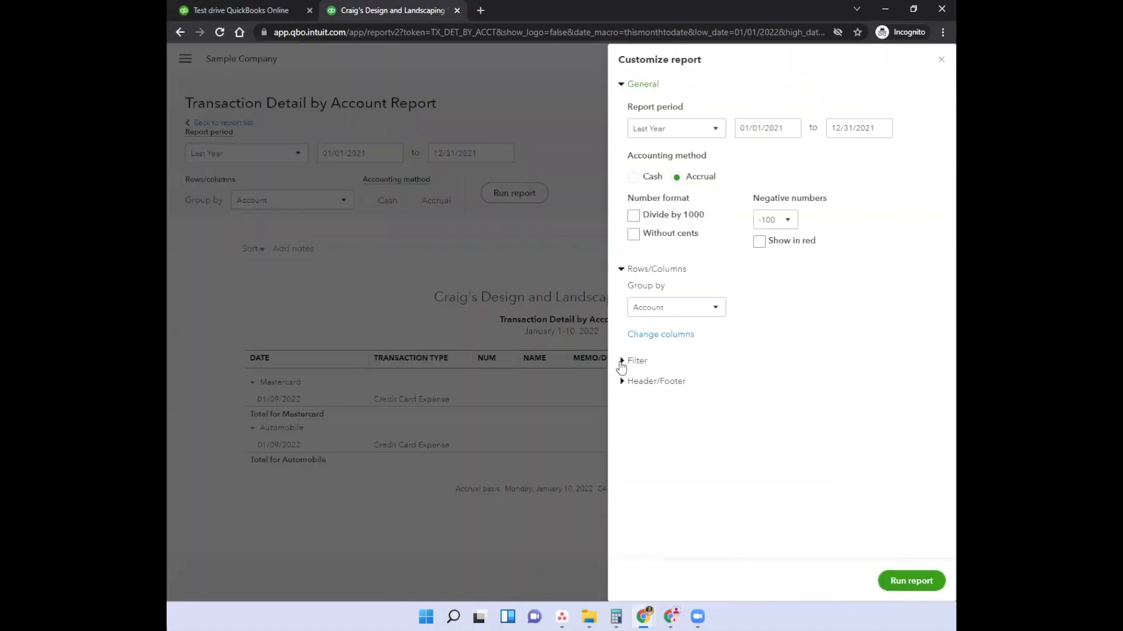
click(621, 360)
click(764, 416)
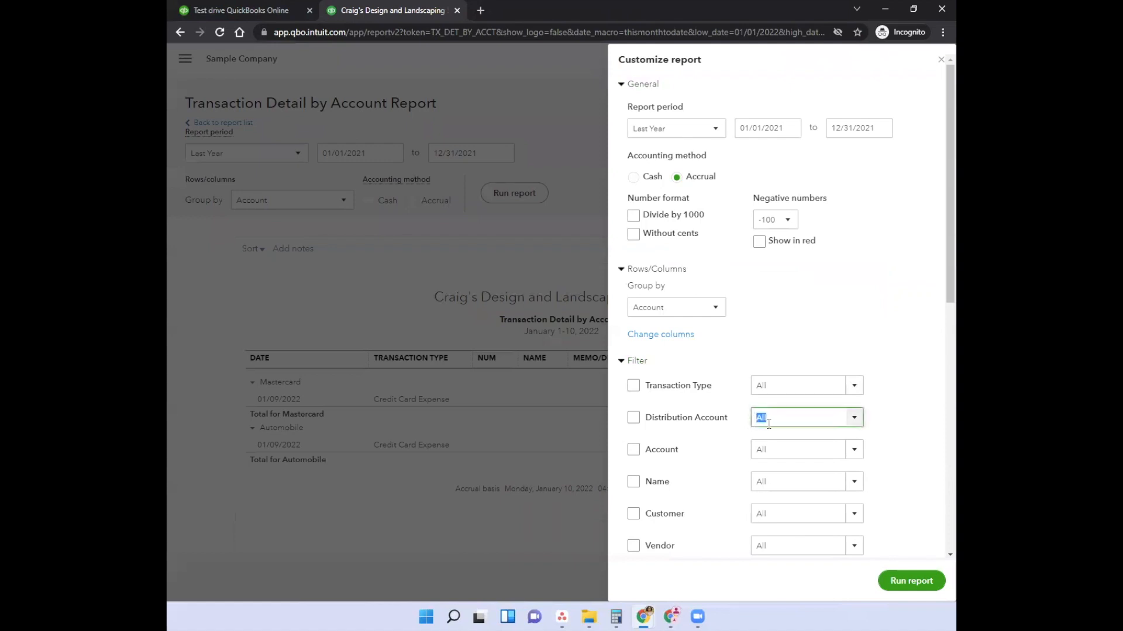
text(Legal & Professional Fe)
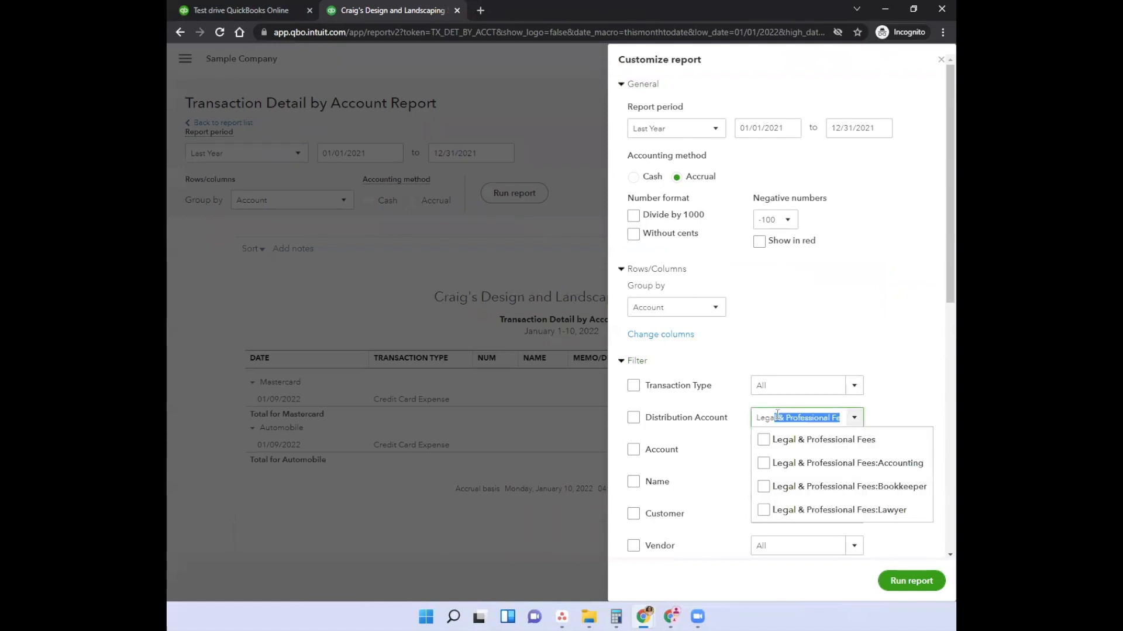
click(784, 440)
click(895, 338)
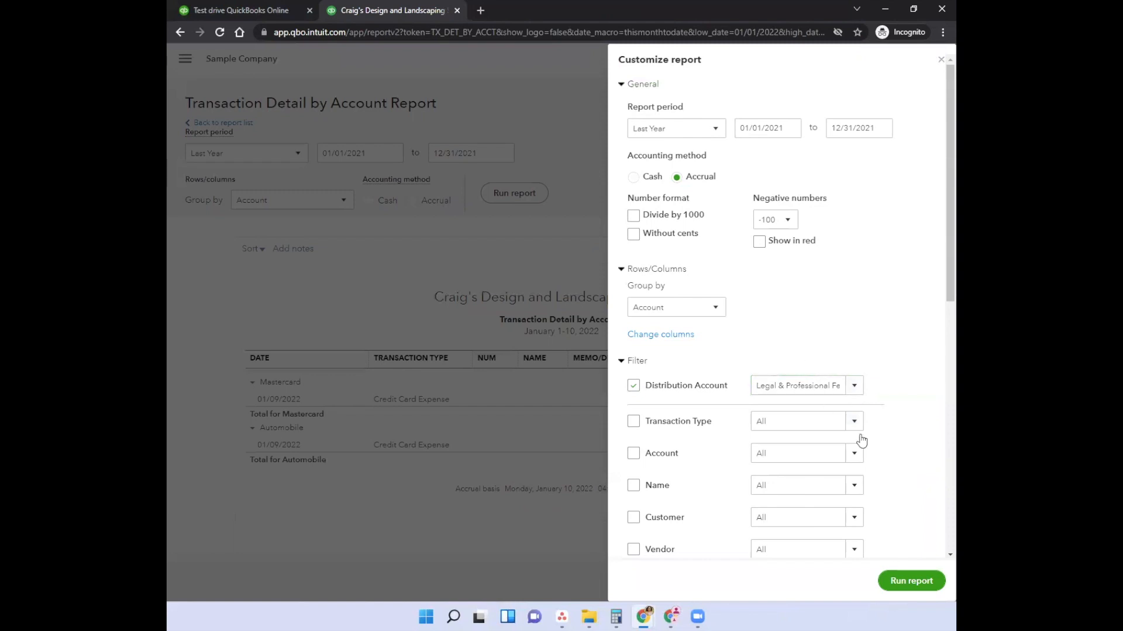
click(890, 578)
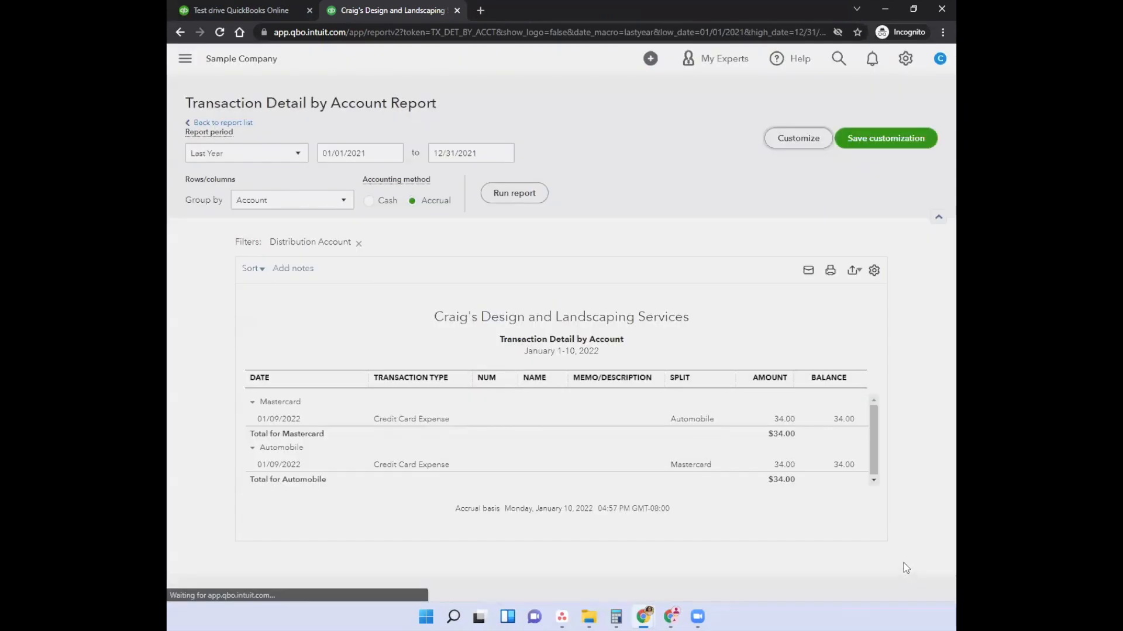
scroll(900, 561, down, 2)
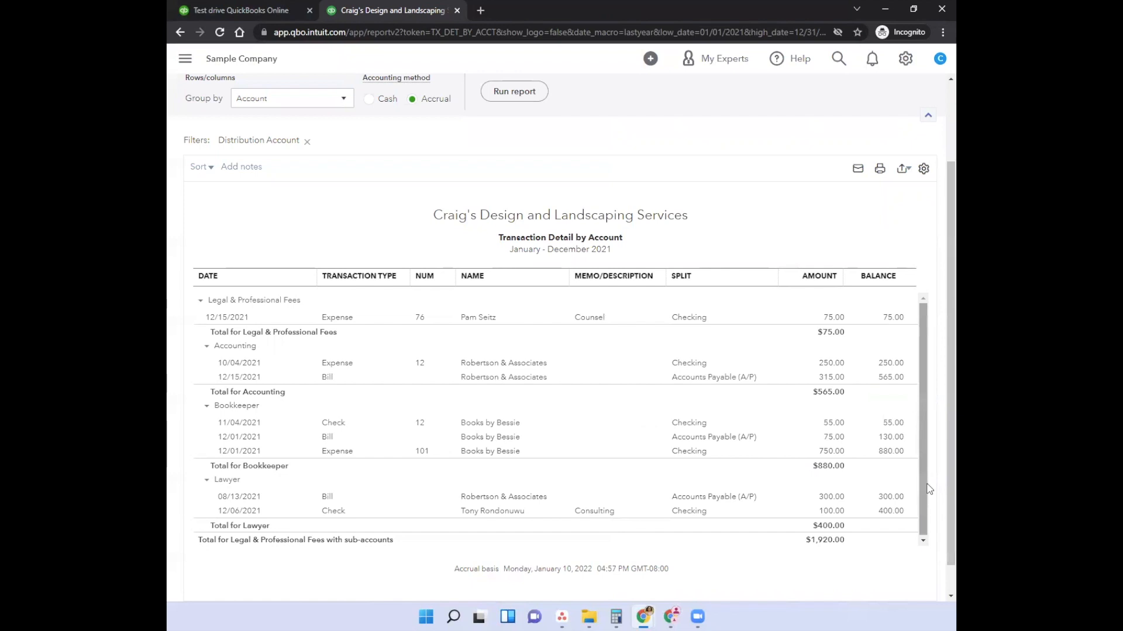
scroll(430, 269, up, 2)
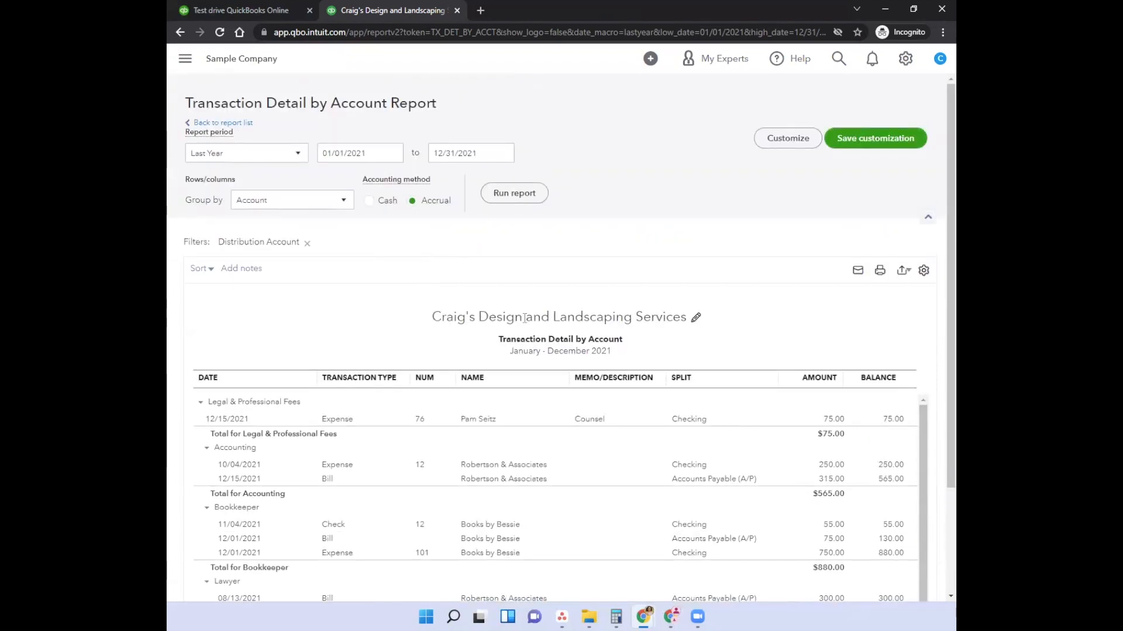
scroll(509, 331, down, 2)
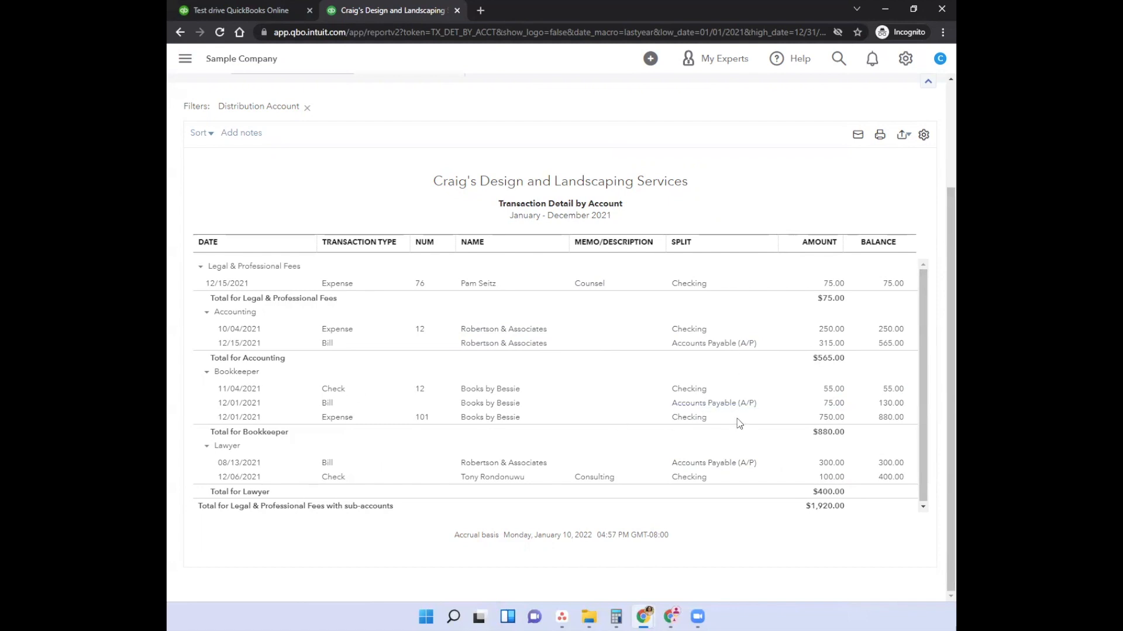
scroll(739, 419, up, 3)
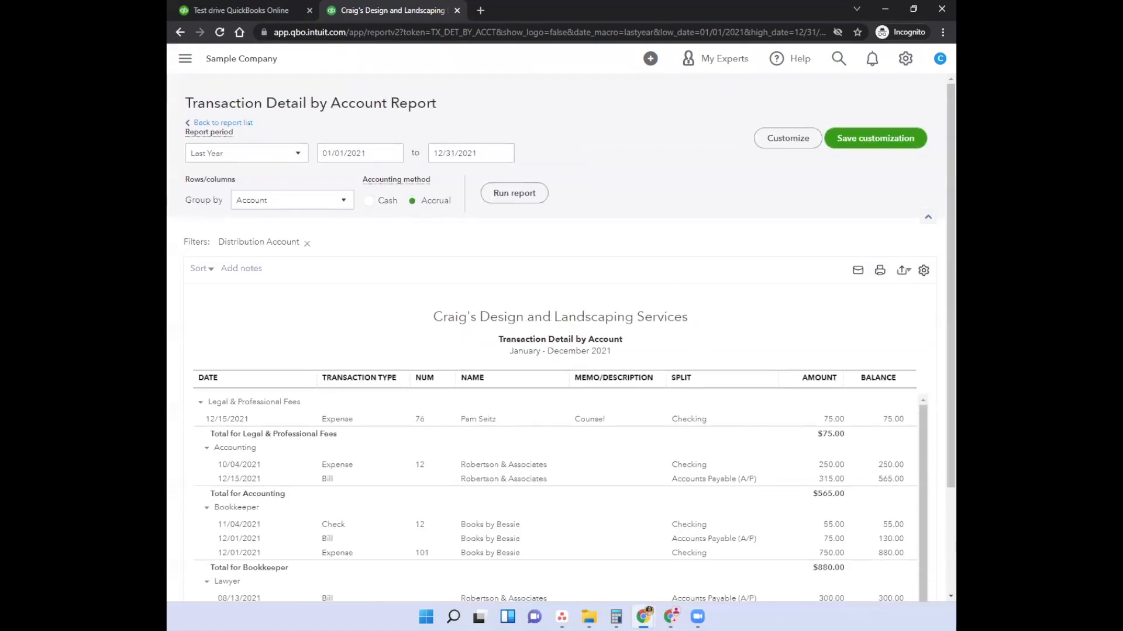
Leave the report and go to the vendor list under Expenses.
click(186, 60)
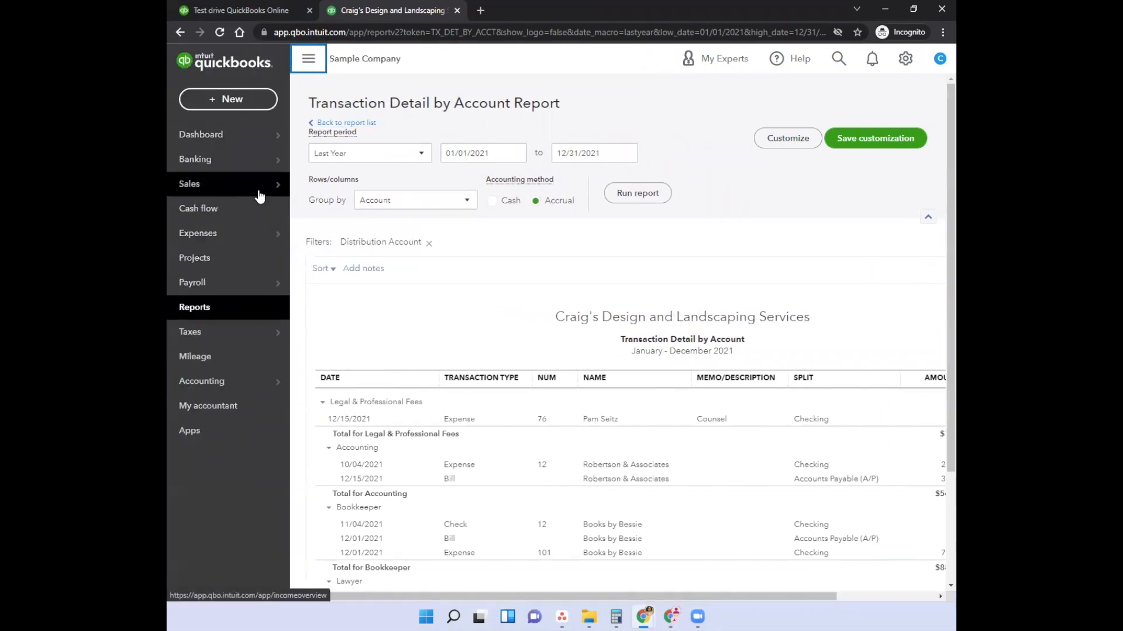
mouse_move(275, 233)
click(338, 256)
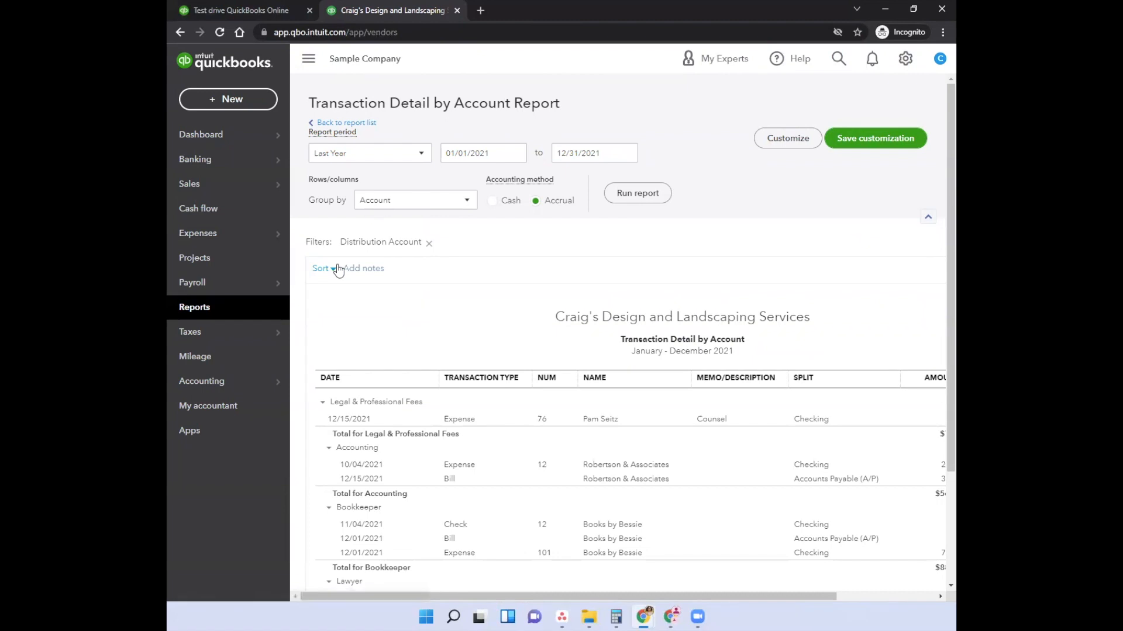
Resume the 1099 preparation from the vendor list and finish the payment review to reach the filing options.
click(770, 166)
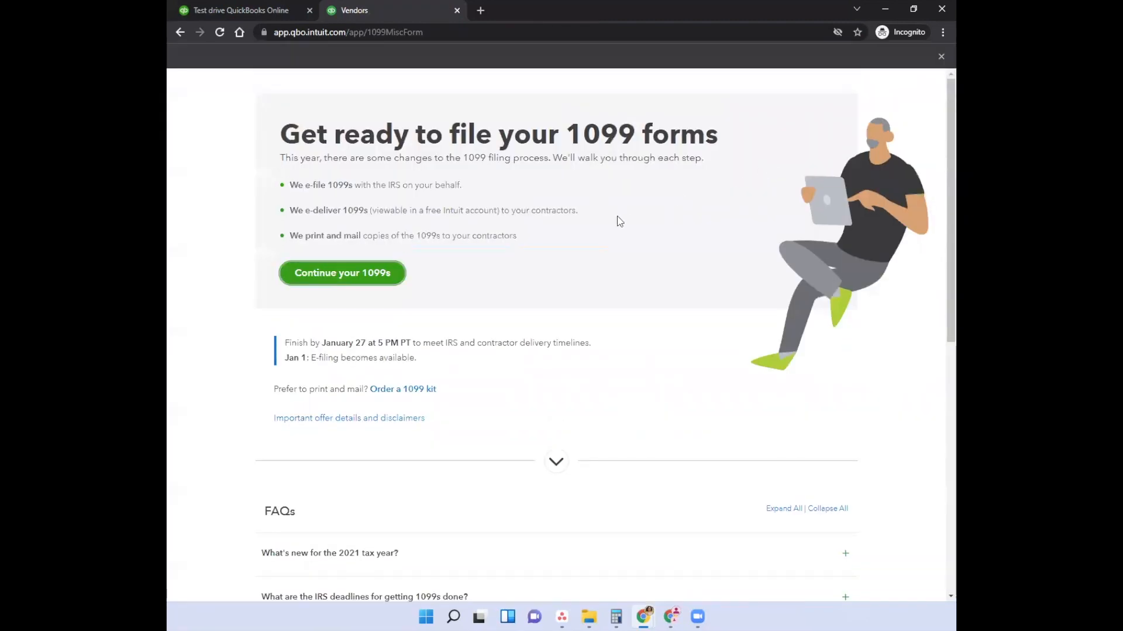
click(348, 282)
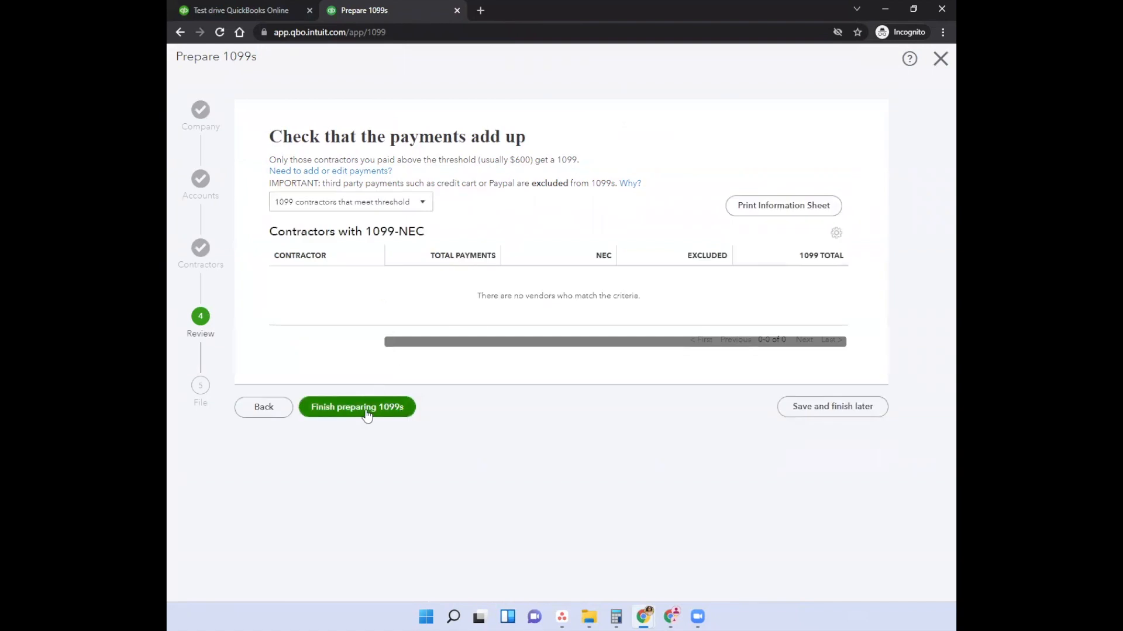
click(358, 409)
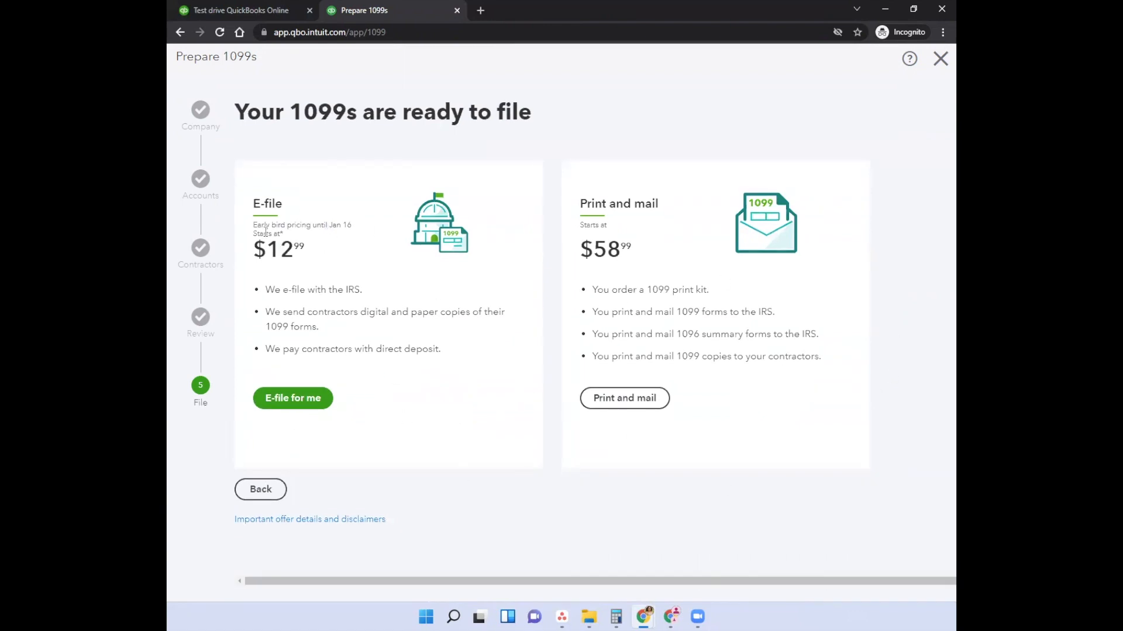
Try the E-file option for the 1099s, leave its identity verification page, and exit the 1099 preparation without filing.
click(293, 401)
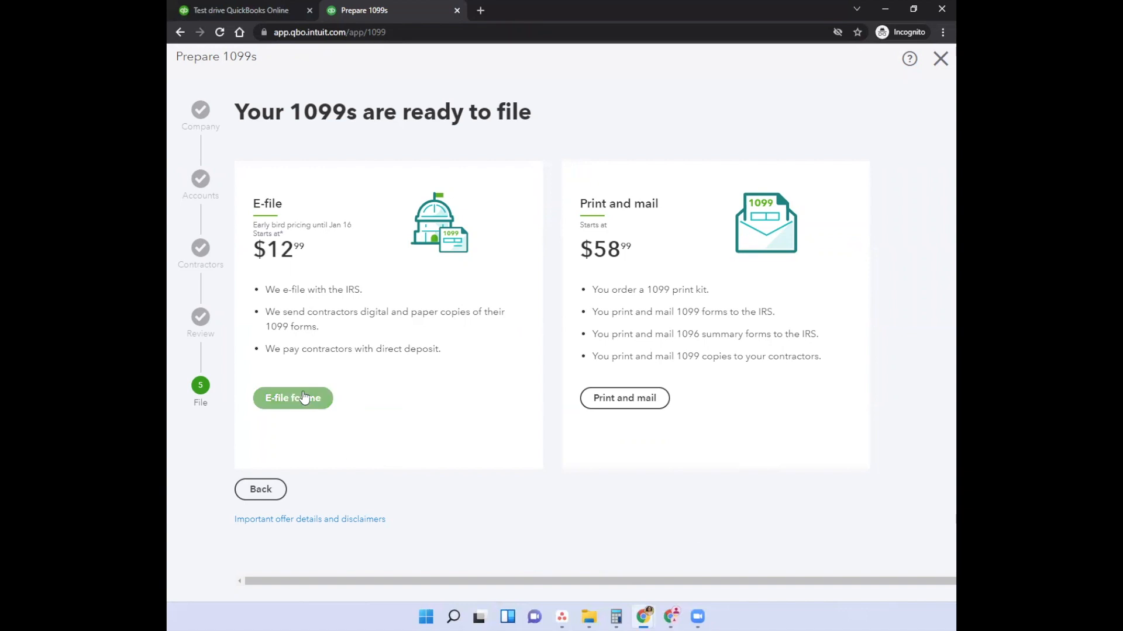
click(303, 391)
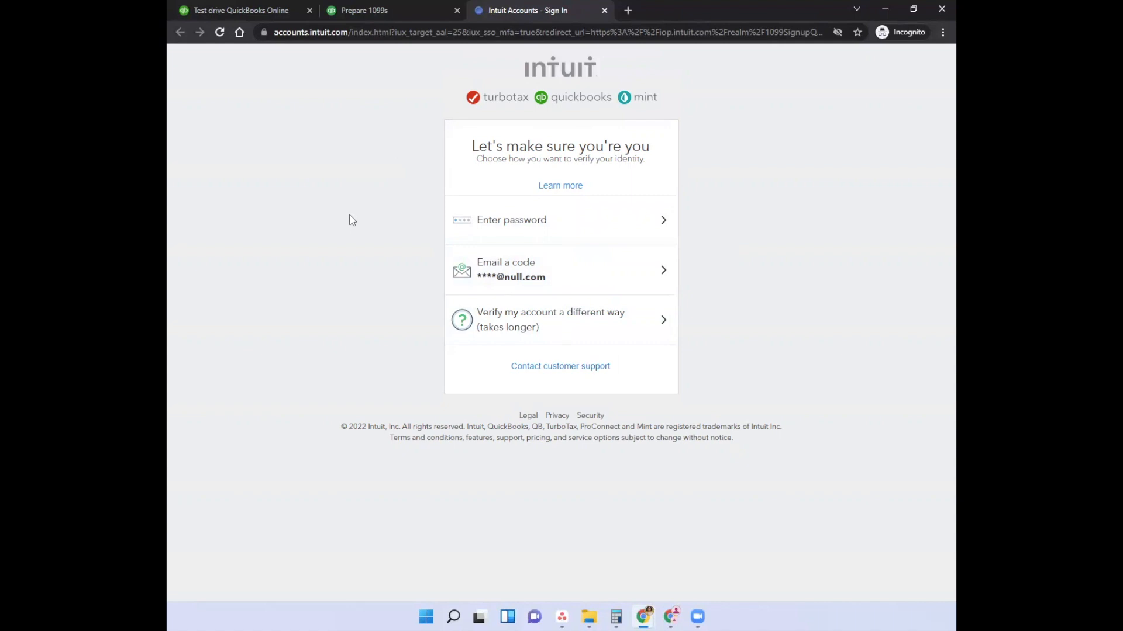
key(ctrl+w)
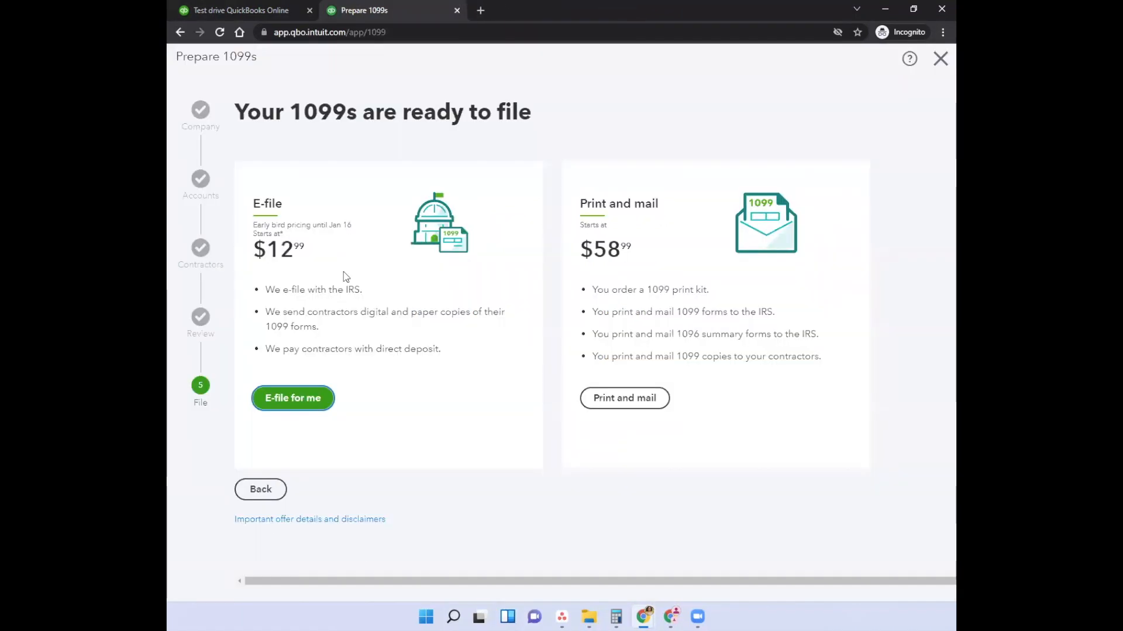
click(304, 400)
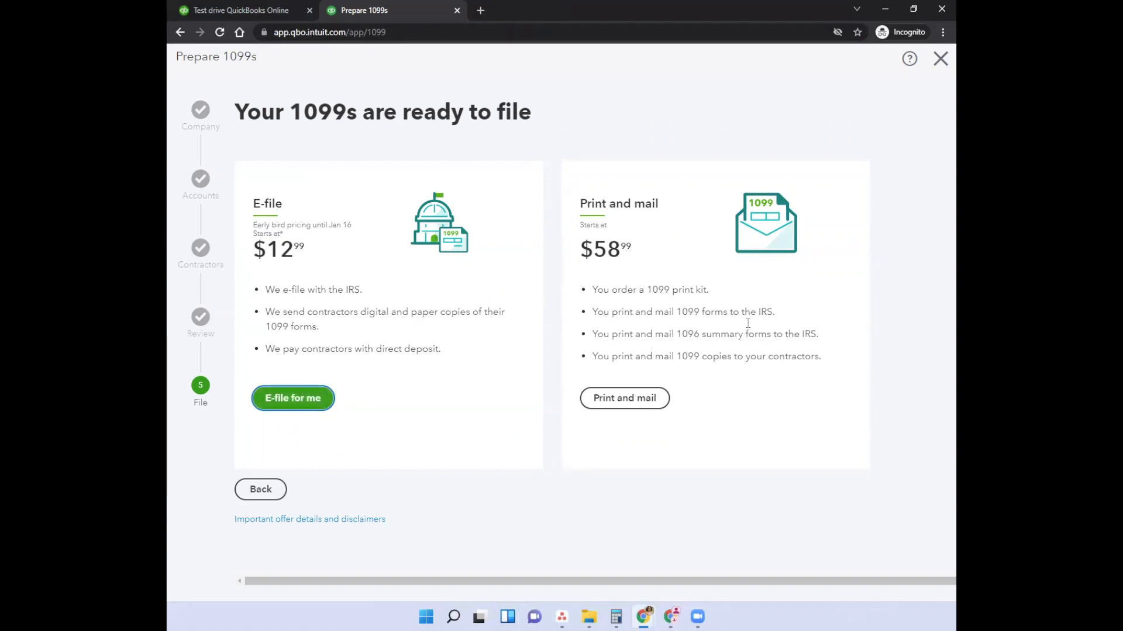
click(940, 58)
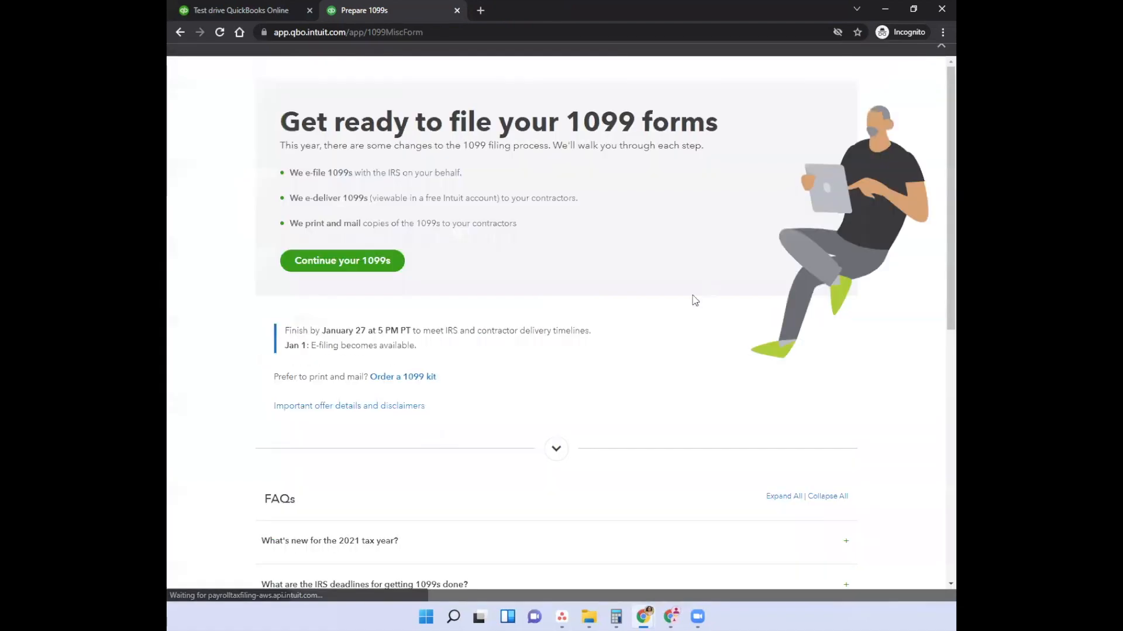